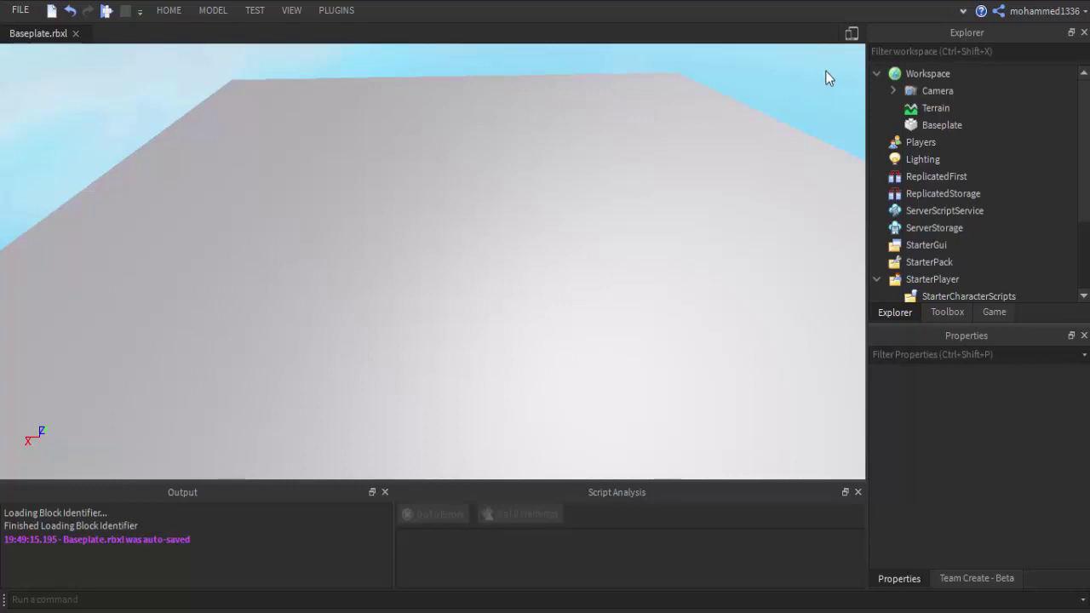
- Orbit the view over the baseplate and browse the insertable services list without adding anything
right_drag(732, 133, 738, 125)
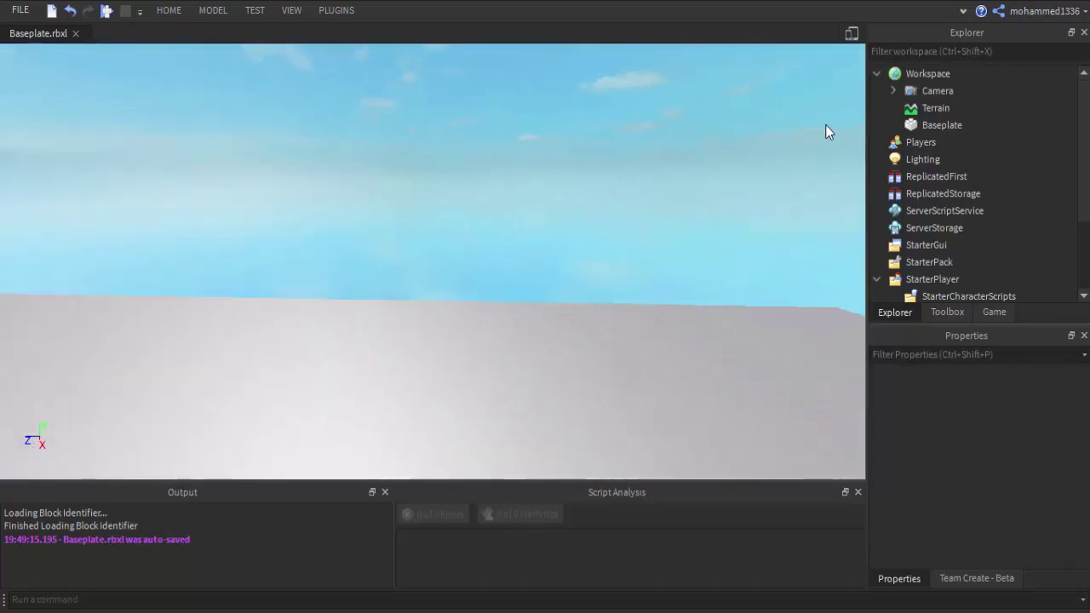
right_drag(699, 187, 702, 190)
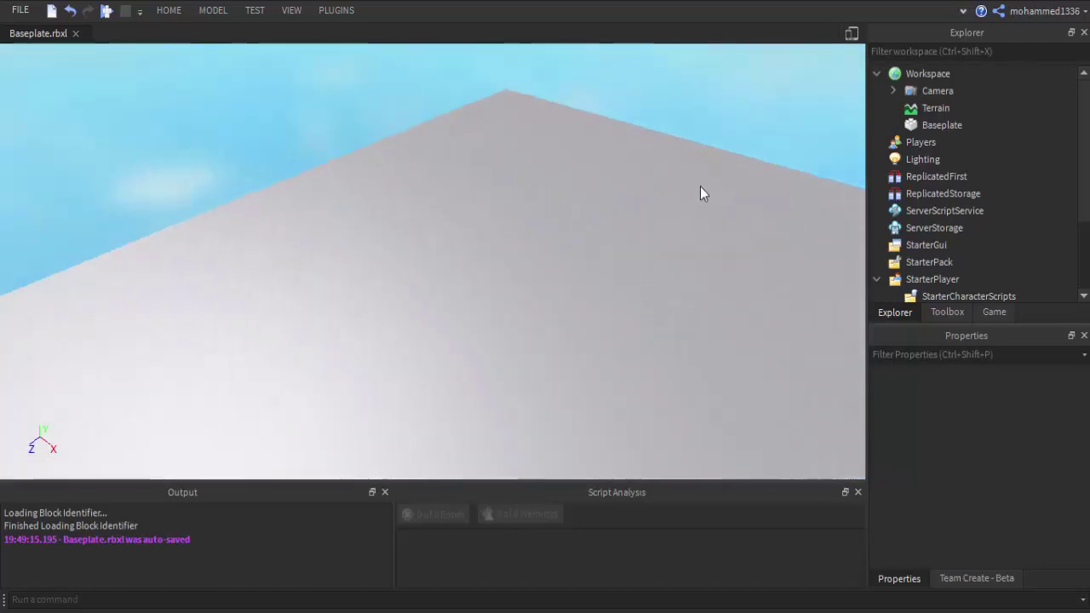
right_drag(702, 190, 709, 185)
scroll(960, 149, down, 2)
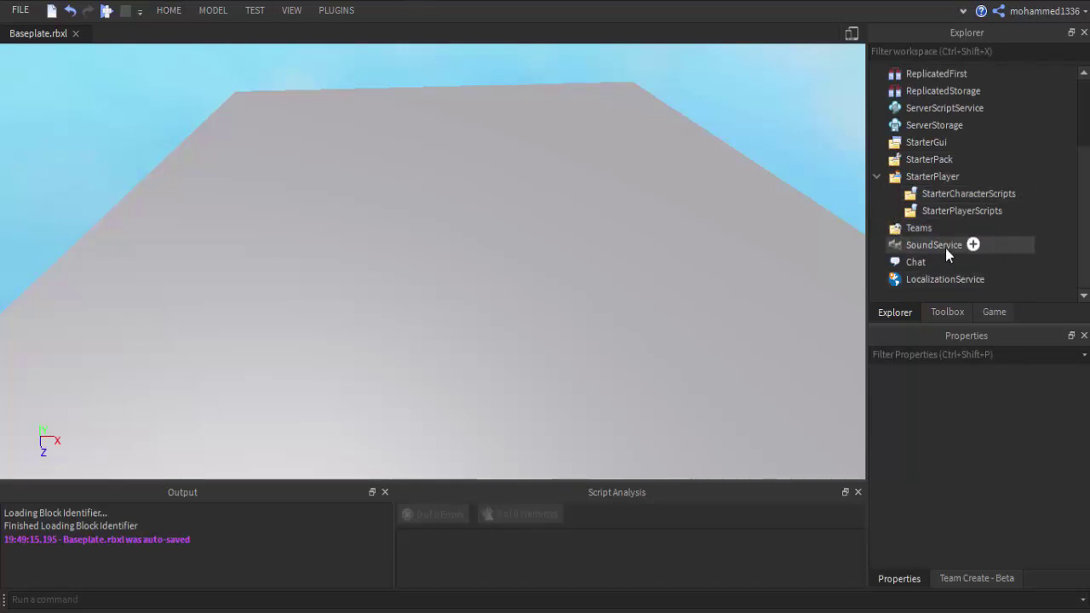
click(170, 10)
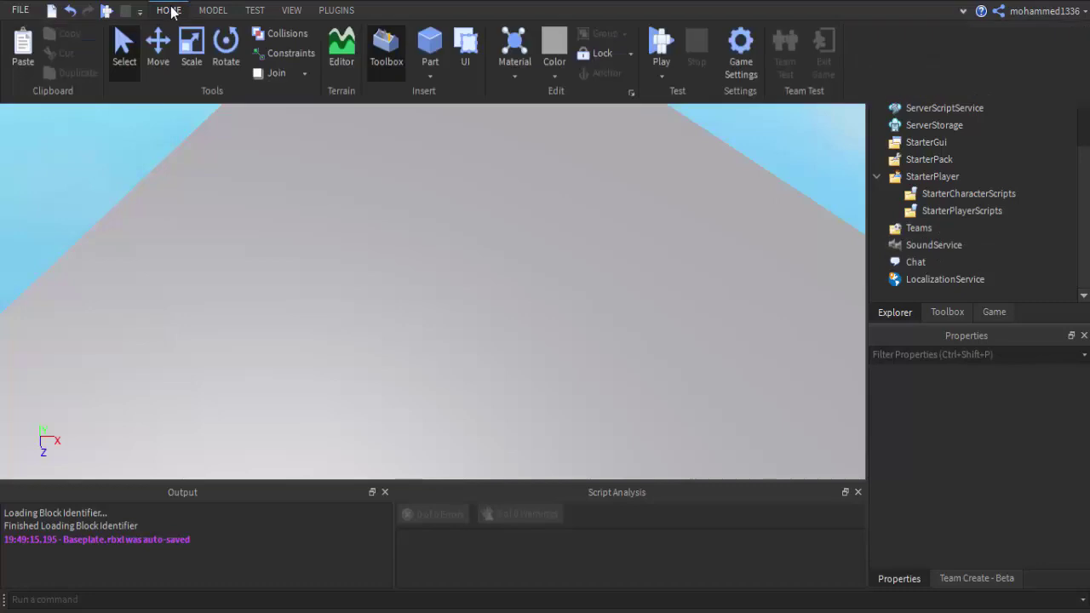
click(213, 11)
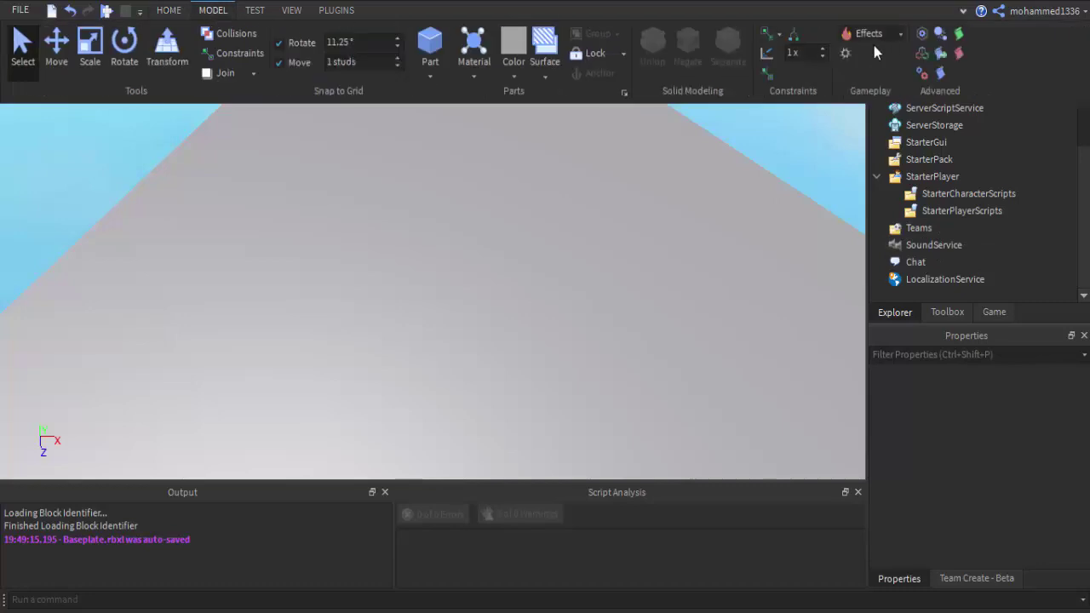
click(924, 75)
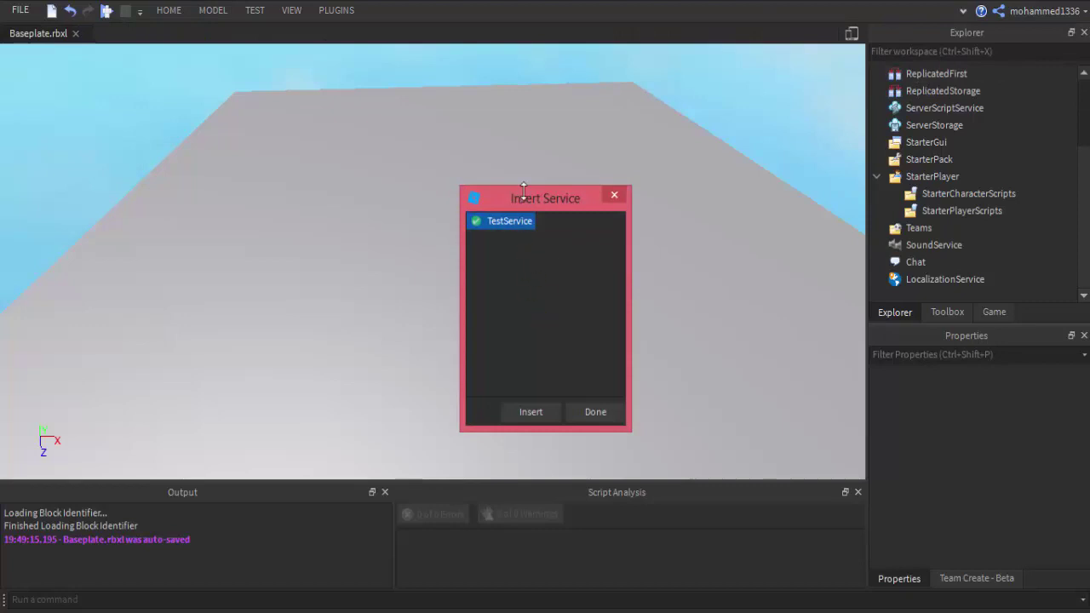
mouse_move(523, 197)
mouse_down()
mouse_move(523, 188)
mouse_move(704, 144)
mouse_up()
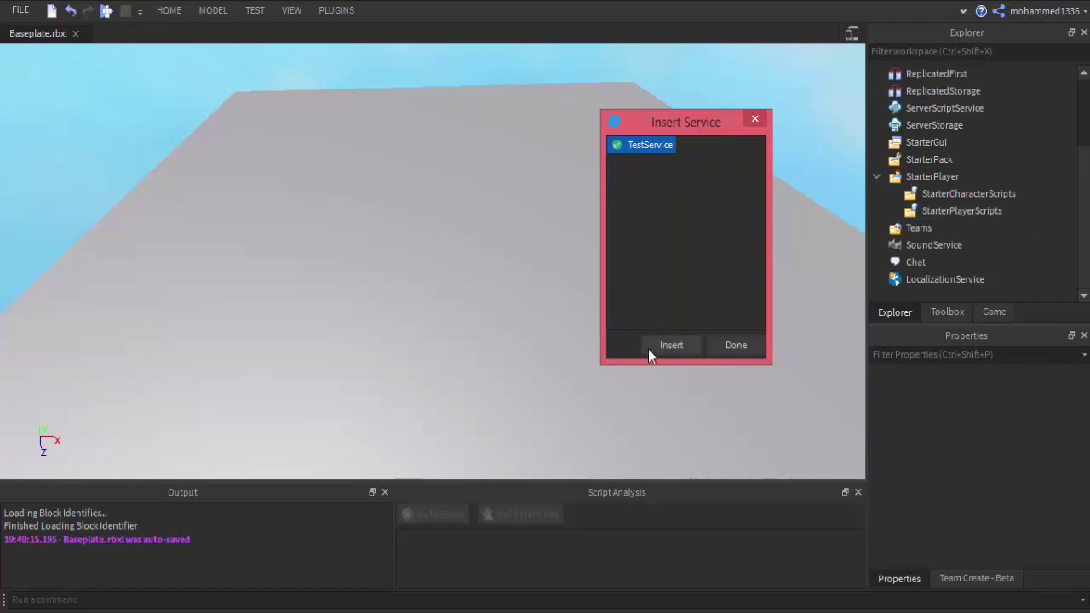
click(737, 346)
- Add a Team under Teams and duplicate it to make a second team
right_drag(679, 336, 754, 335)
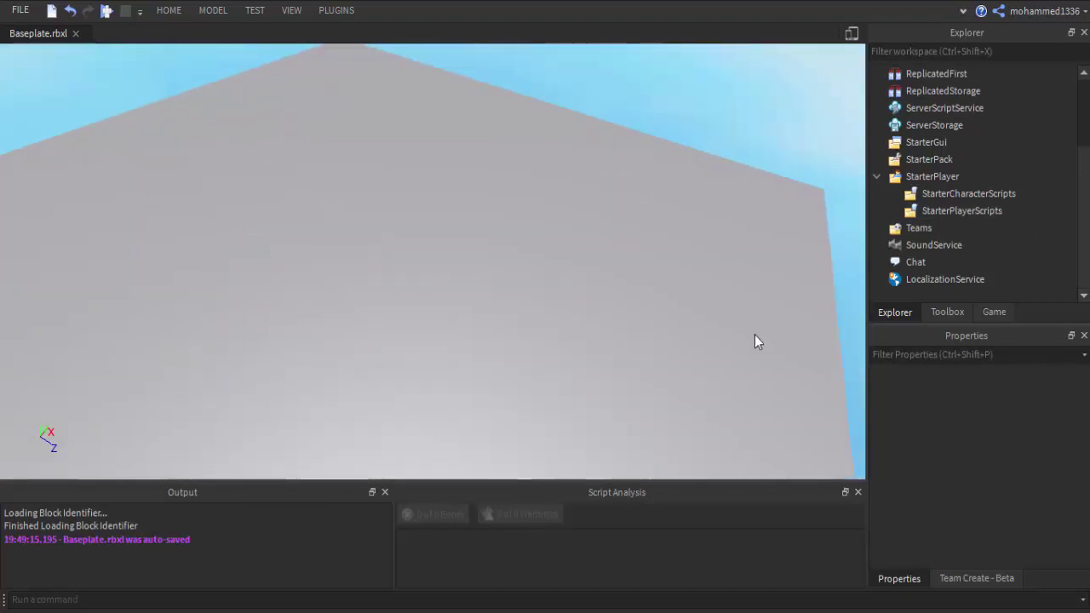
click(946, 227)
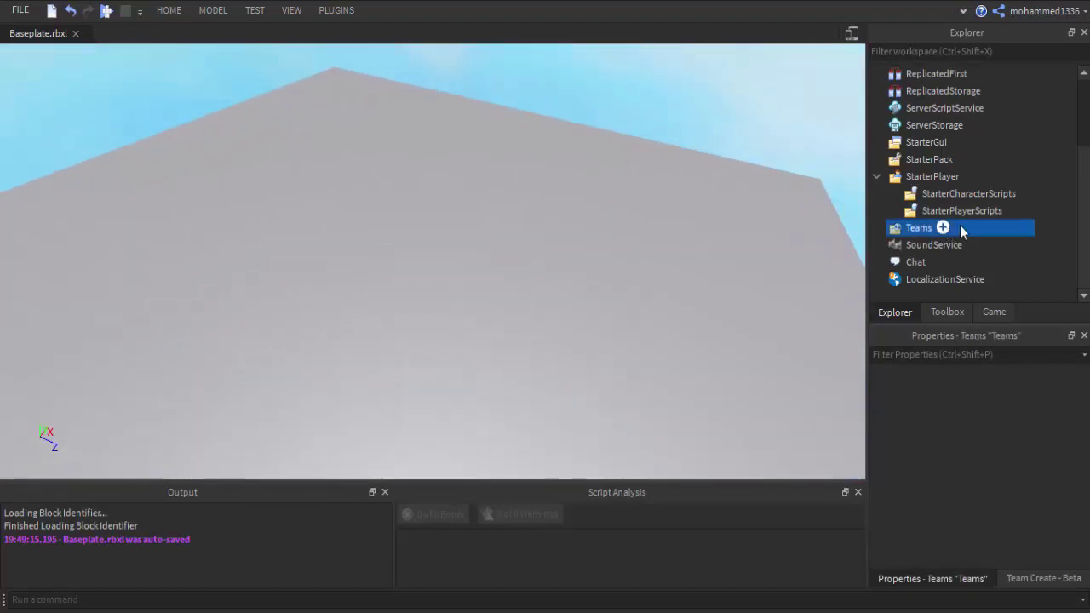
click(943, 227)
click(928, 305)
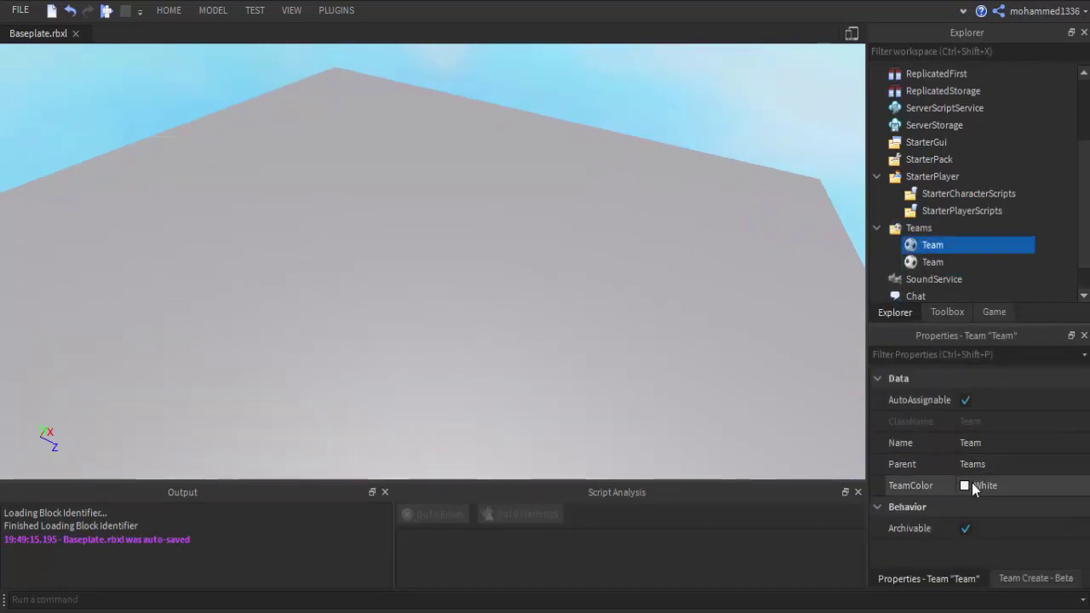
click(972, 483)
click(1044, 484)
key(ctrl+d)
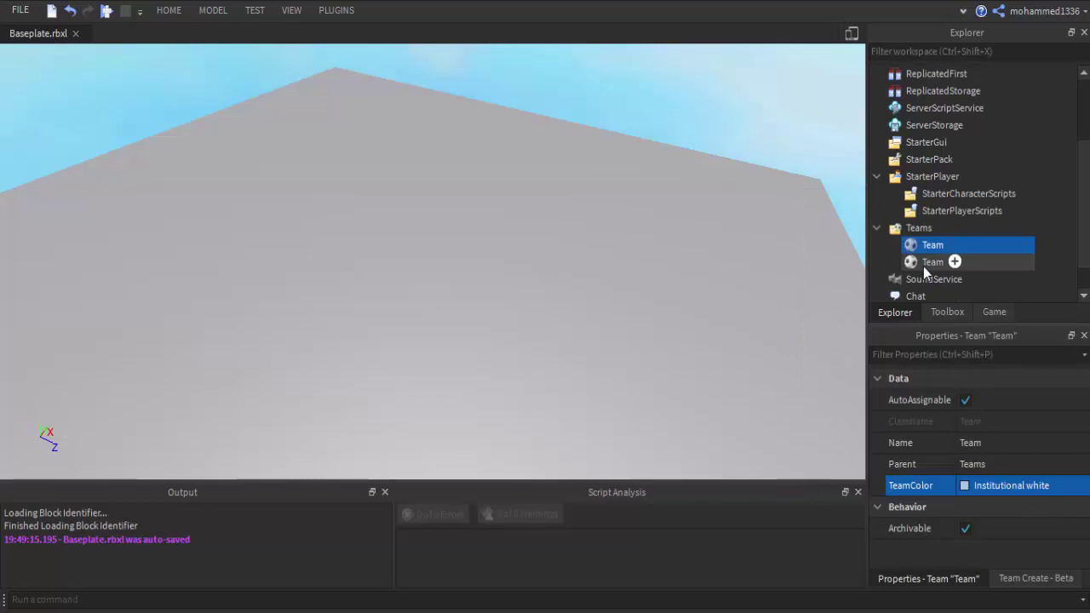
- Colour the second team Really black and rename a team to Team1
click(923, 264)
click(973, 493)
click(807, 476)
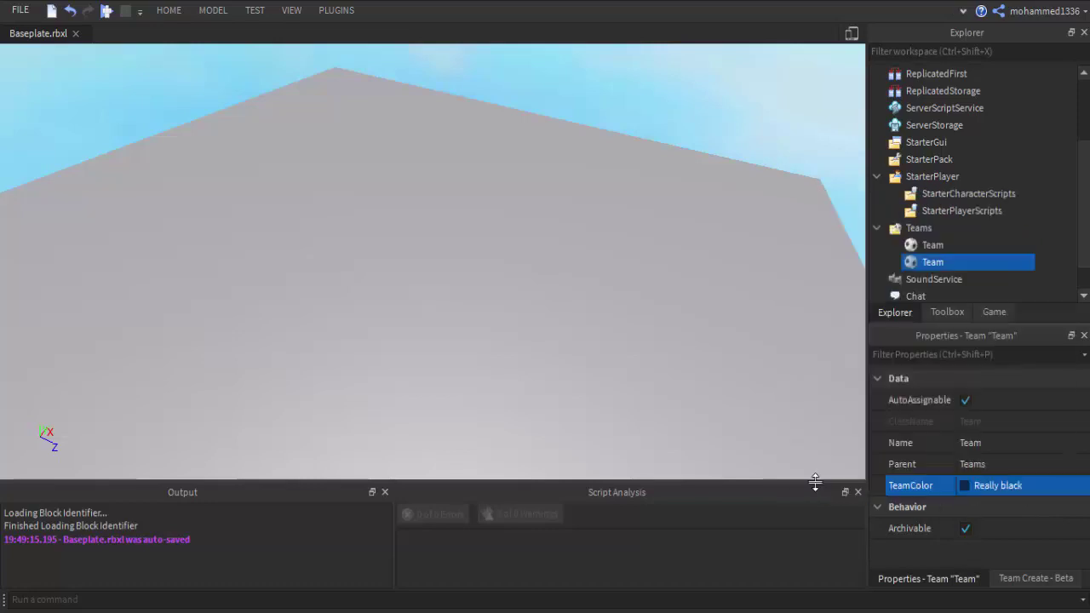
click(966, 444)
text(Team1)
key(Return)
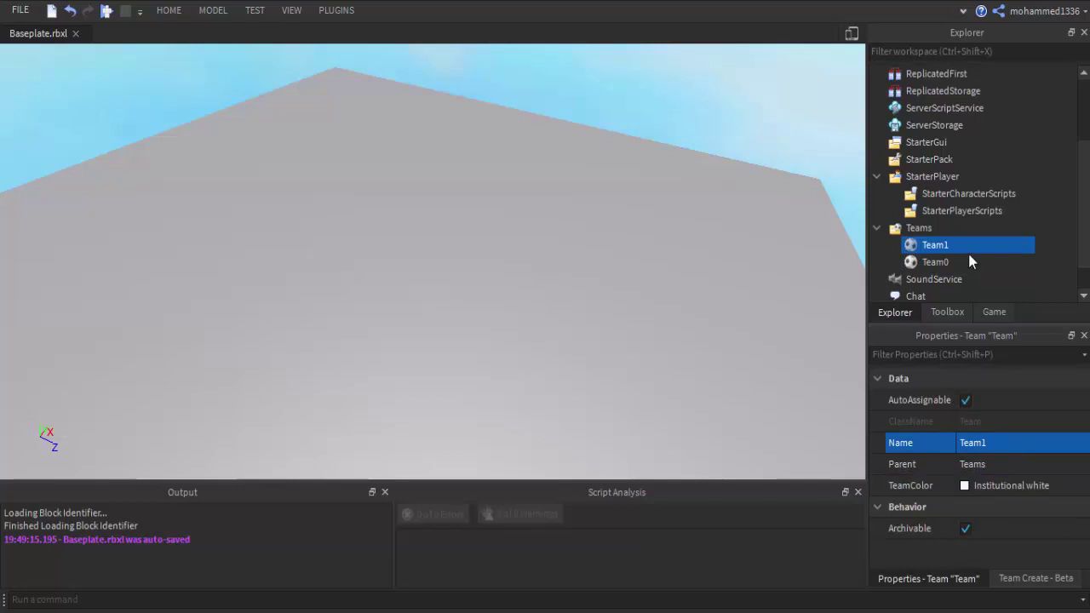
mouse_move(944, 108)
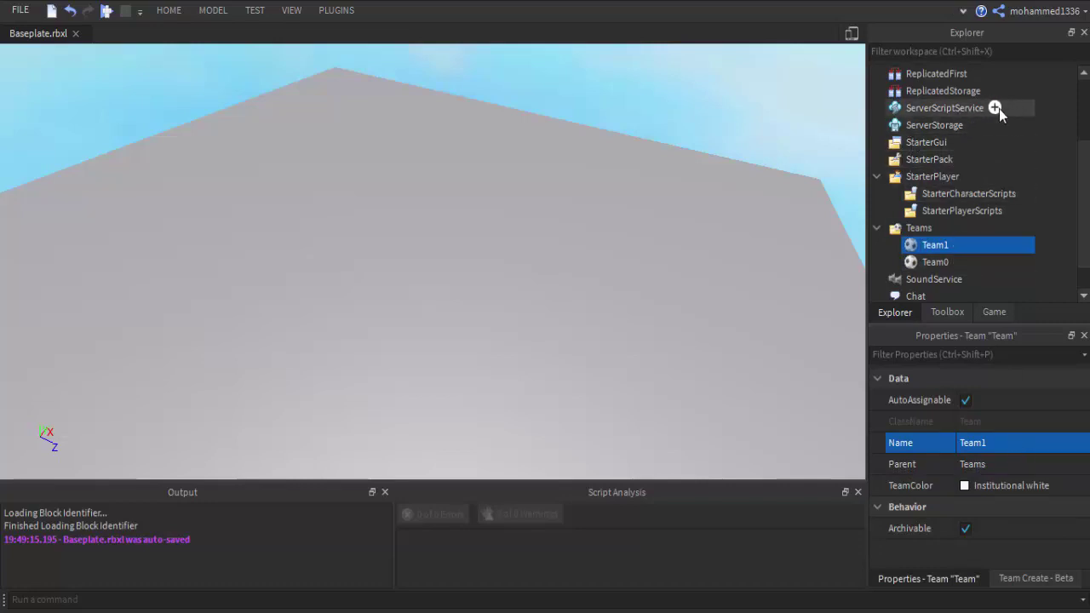
- Insert a server script, clear its print line, and write local players = game:GetService("Players")
click(996, 108)
click(941, 220)
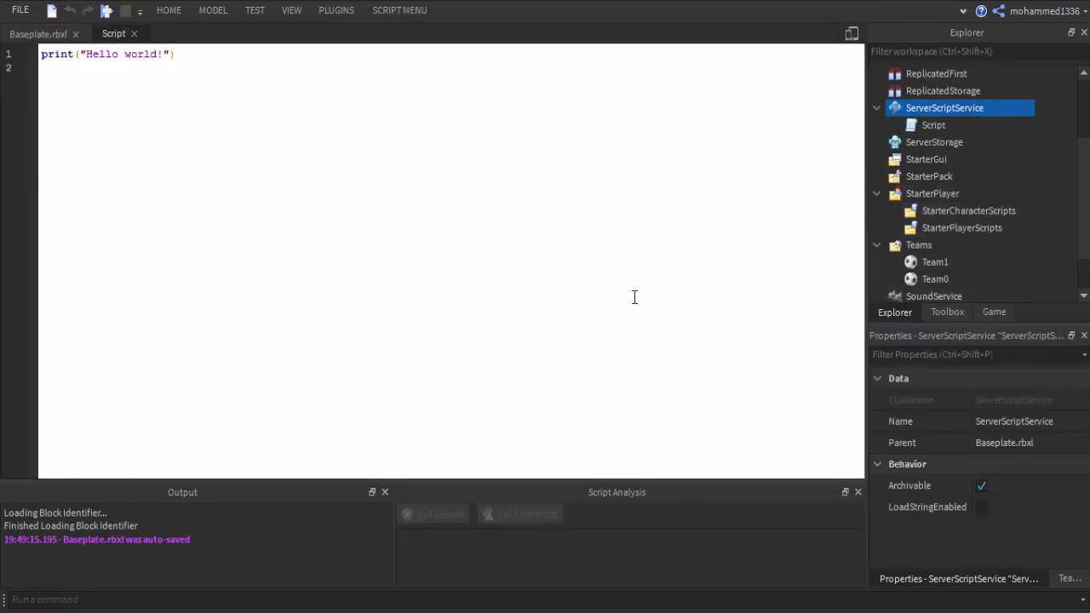
key(ctrl+a)
key(BackSpace)
text(g)
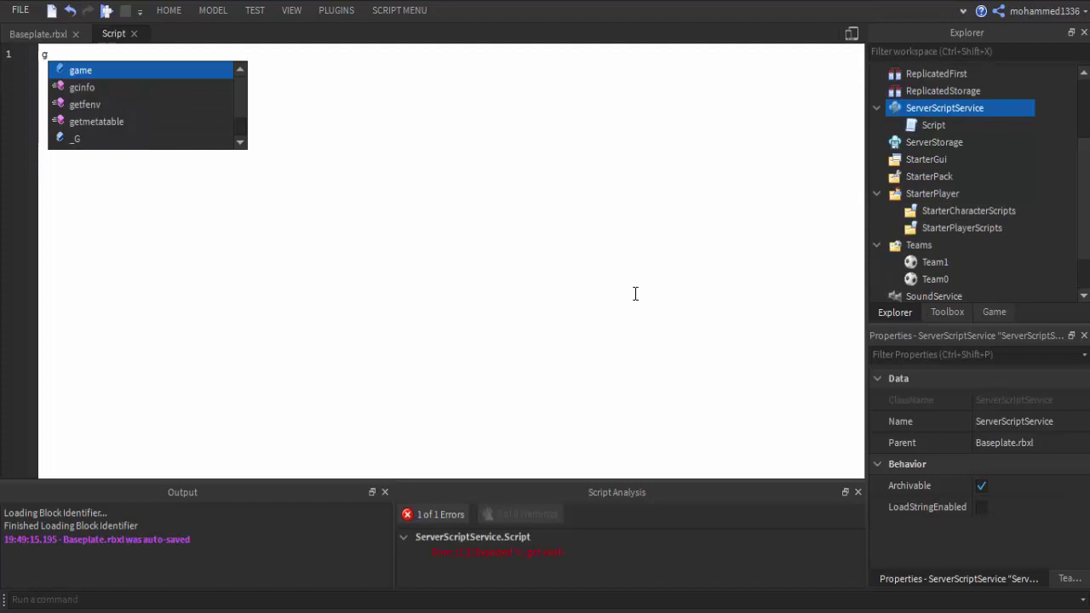
key(Tab)
text(:)
key(BackSpace)
key(BackSpace)
key(BackSpace)
key(BackSpace)
text(l)
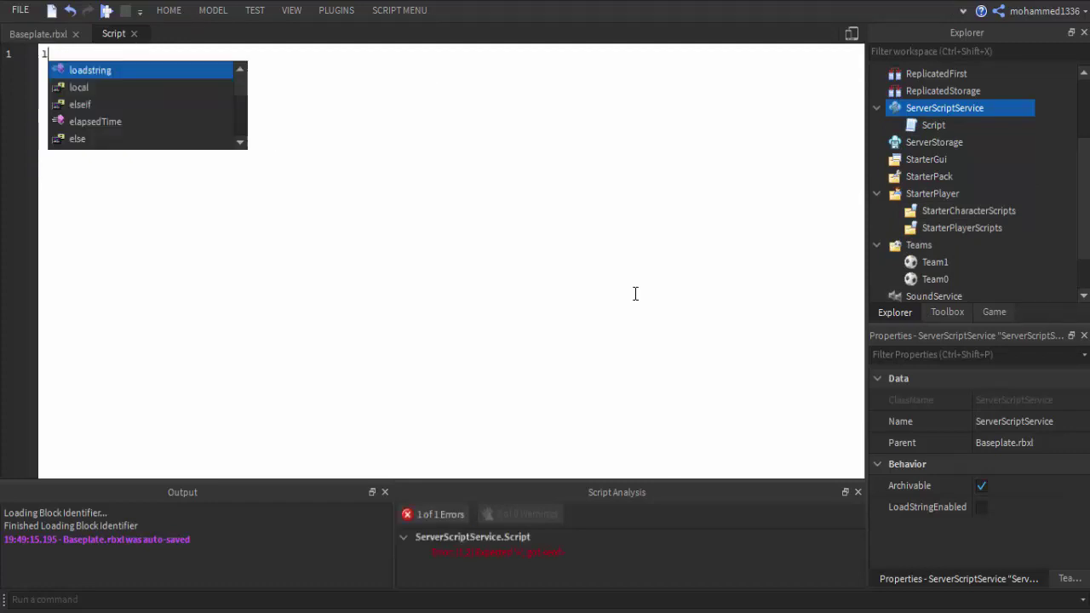
text(ocal pla)
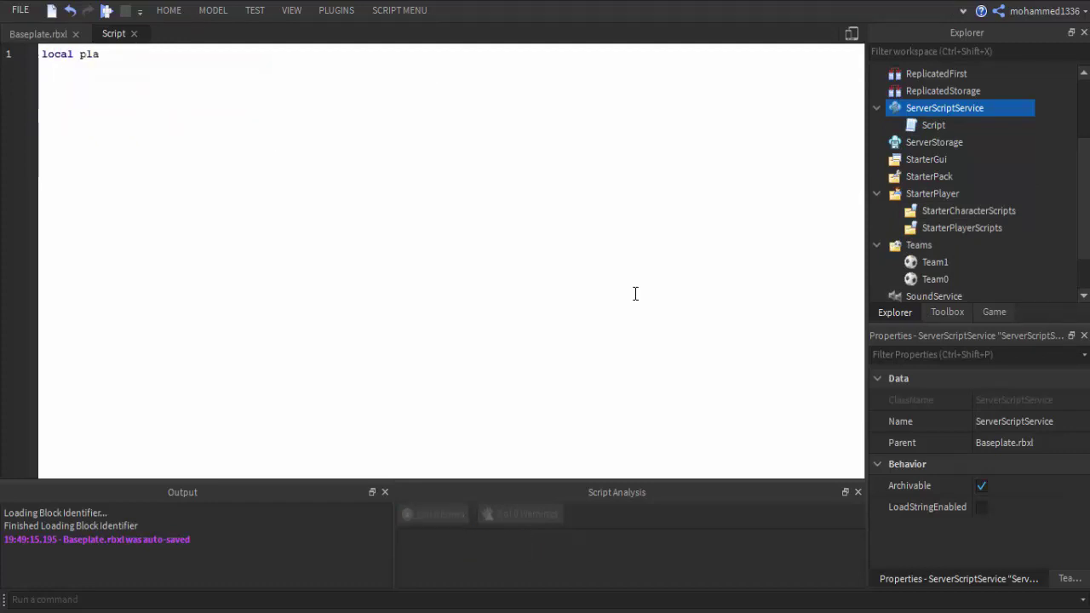
text(yers = )
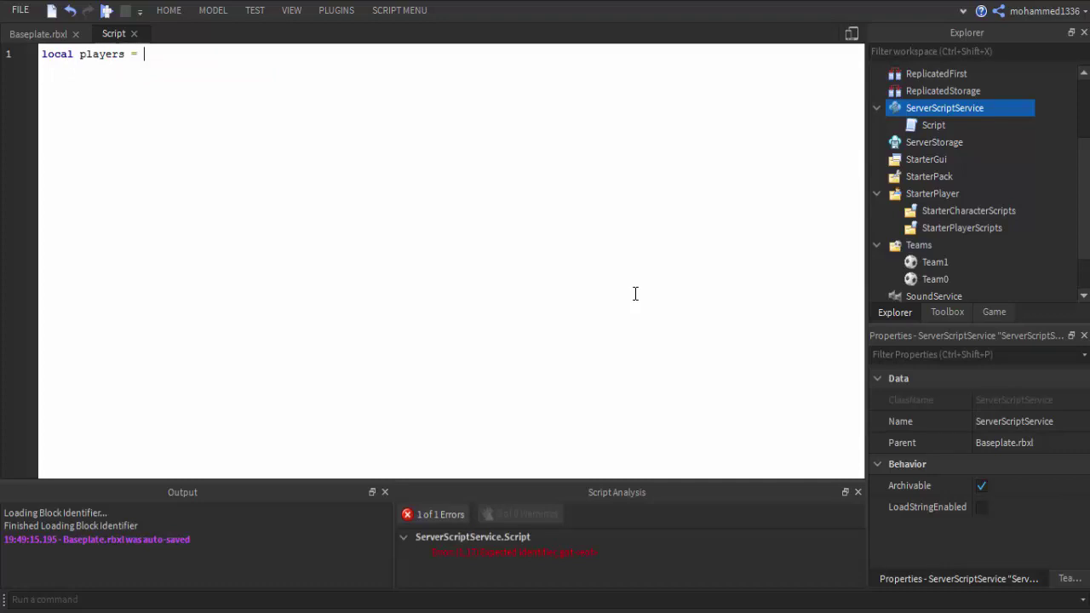
text(game:Ge)
key(Tab)
text(()
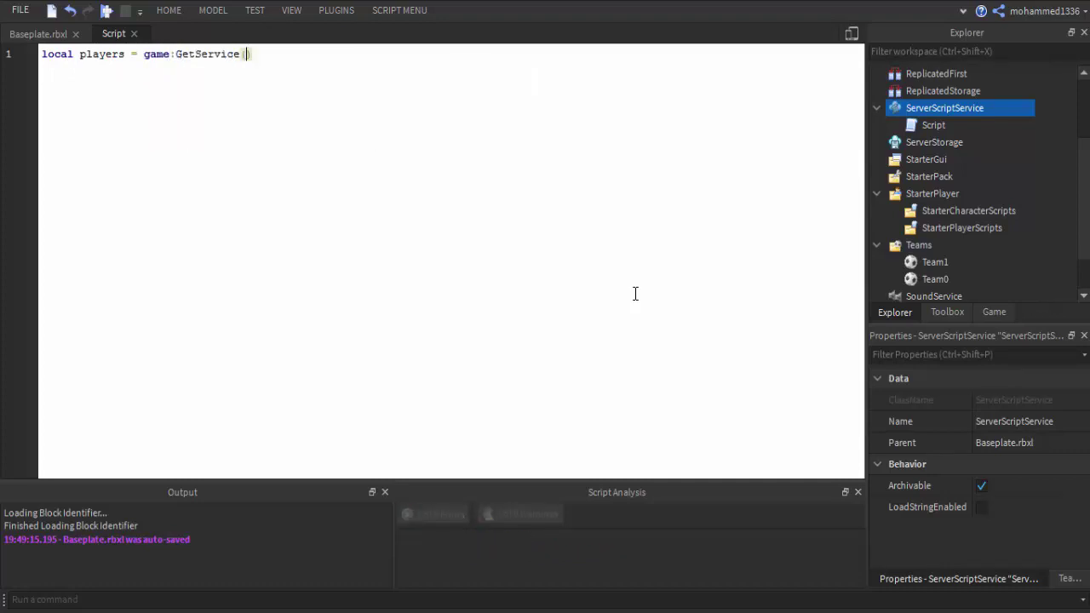
text("Pl)
key(Tab)
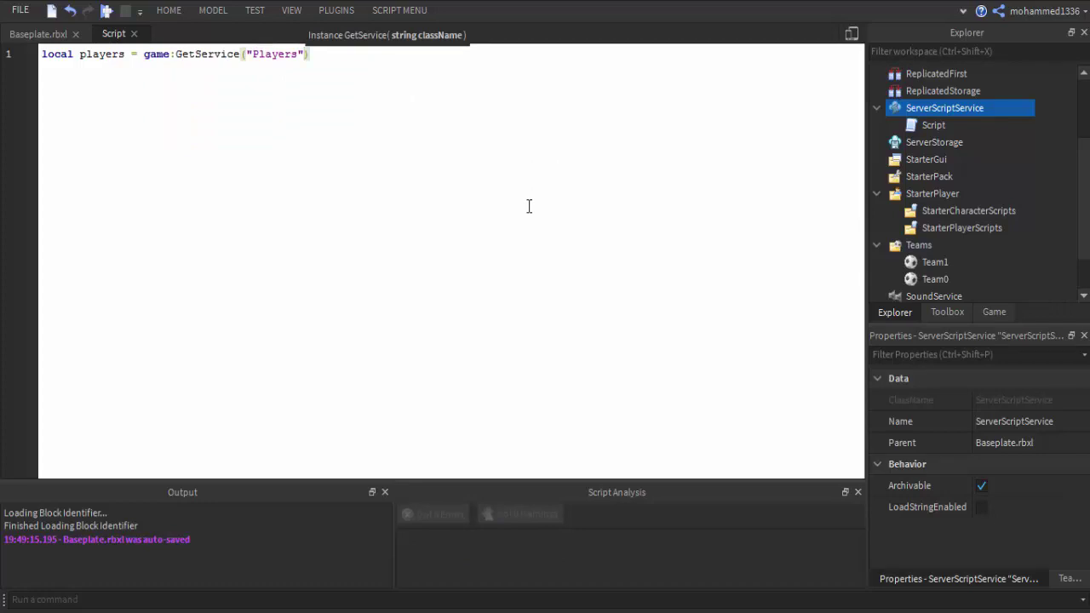
- Add a second line storing game:GetService("Teams") in a local team variable
text())
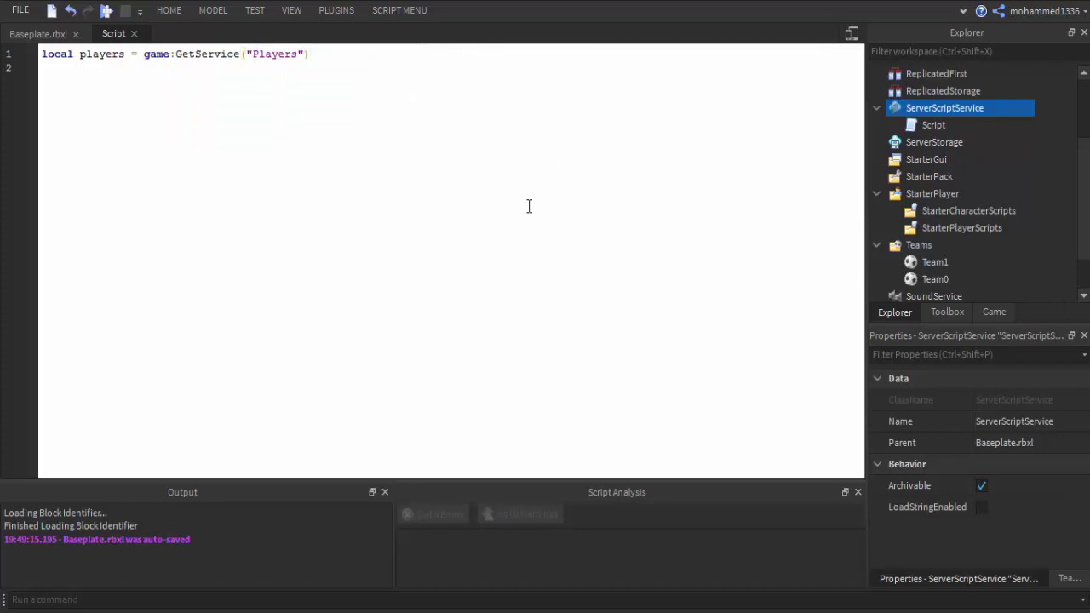
text(local t)
text(eams = ga)
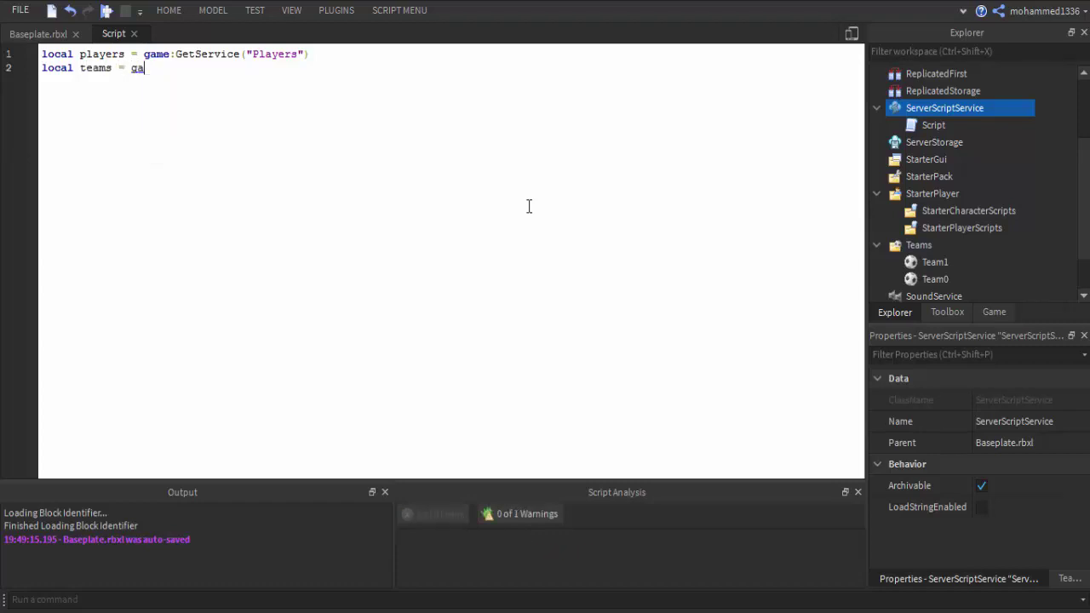
text(me:g)
key(Tab)
text(()
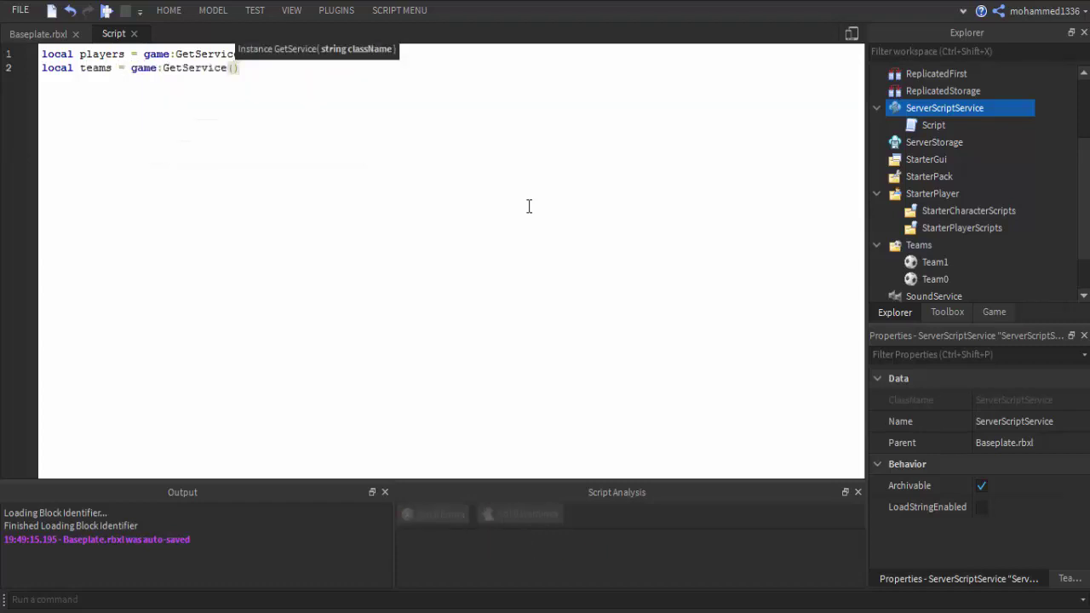
text("Te)
key(Tab)
key(End)
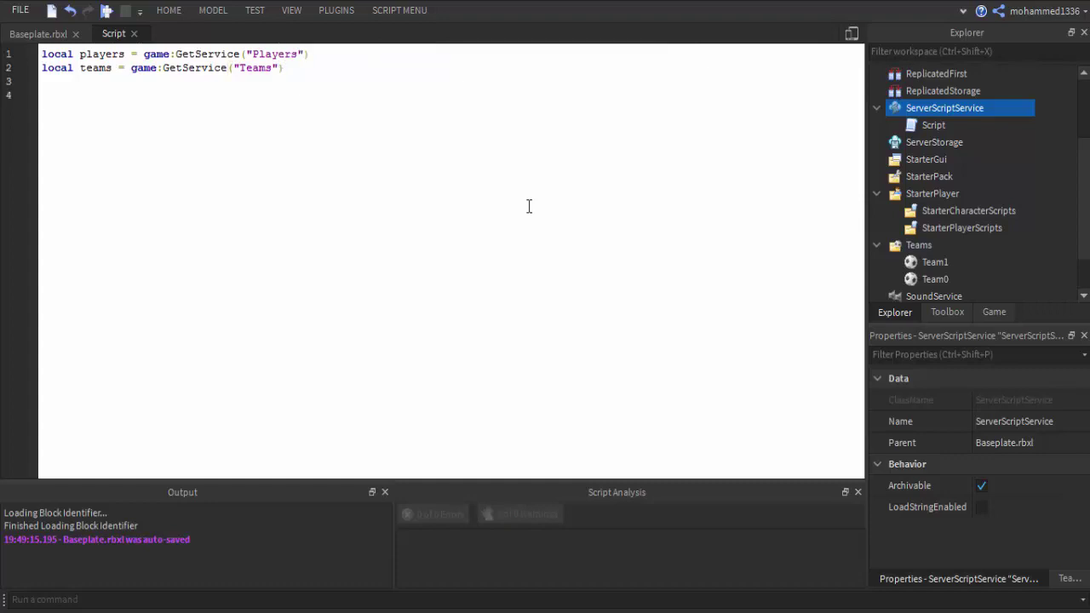
- Write players.PlayerAdded:Connect(function(player) to handle each joining player
text(g)
key(Tab)
key(BackSpace)
key(BackSpace)
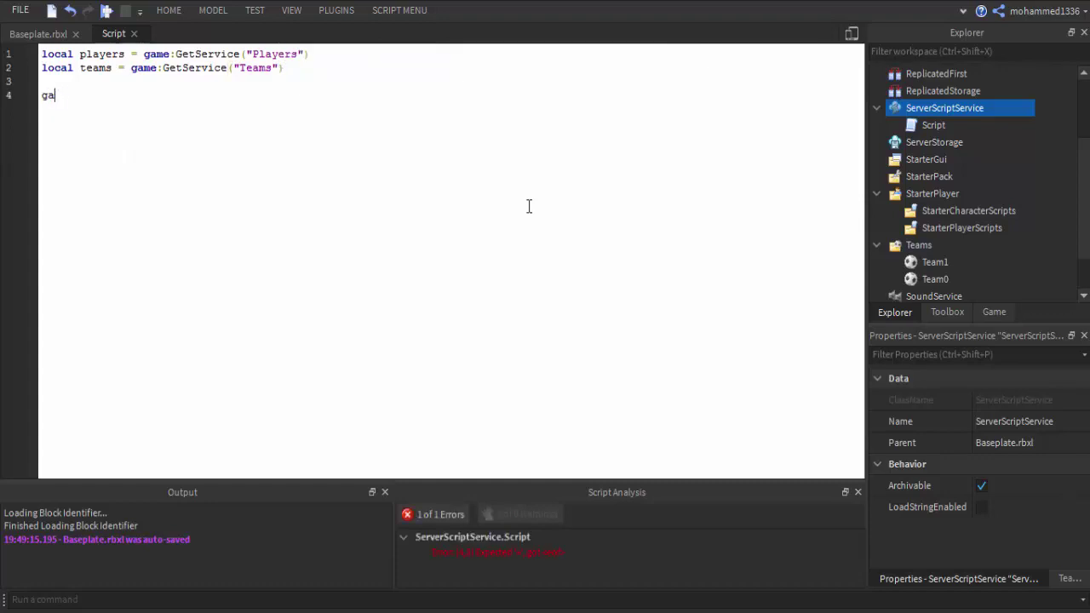
key(BackSpace)
key(BackSpace)
text(pl)
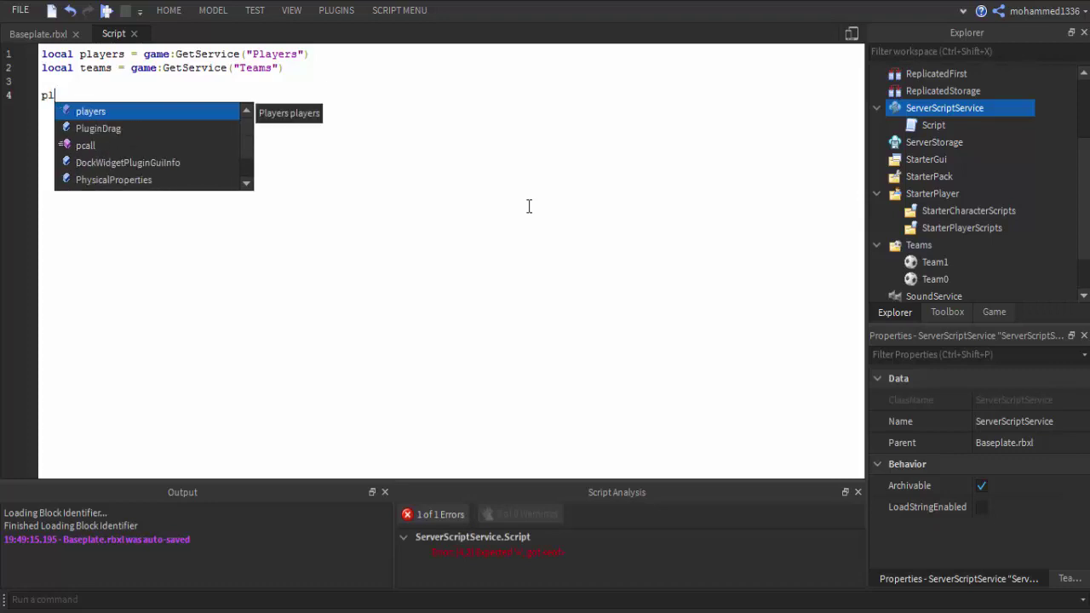
key(Tab)
text(P)
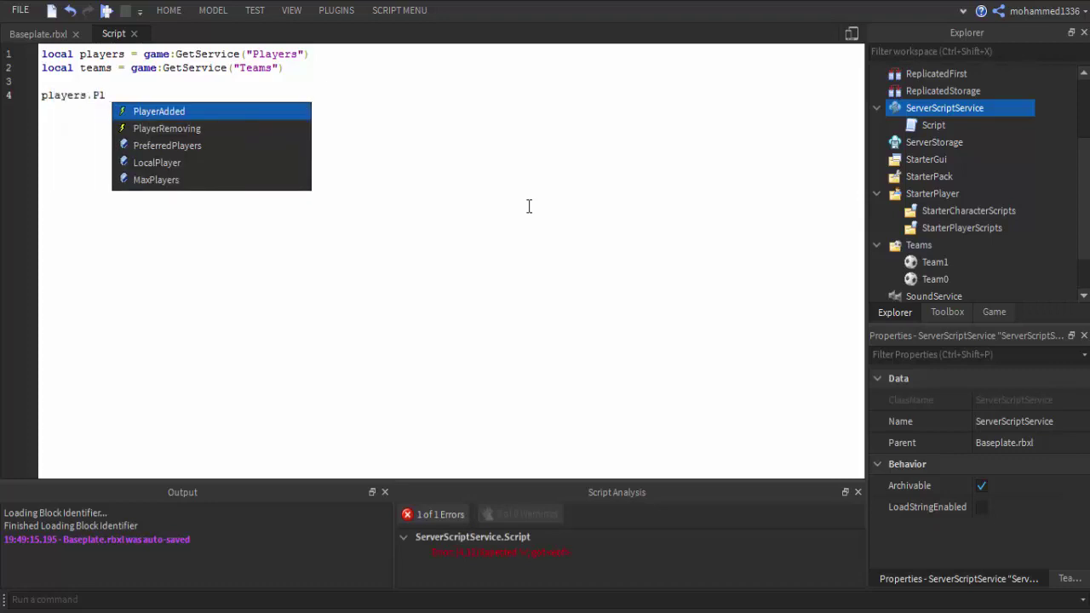
key(Tab)
text(:c)
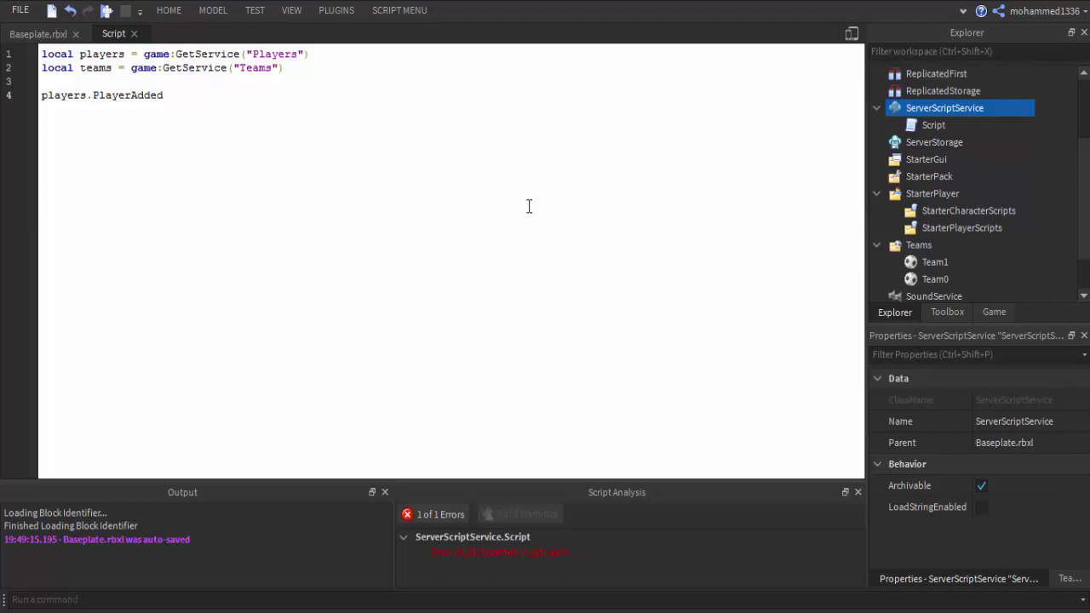
text(CO)
text(NN)
key(BackSpace)
key(BackSpace)
text(nne)
text(ct()f)
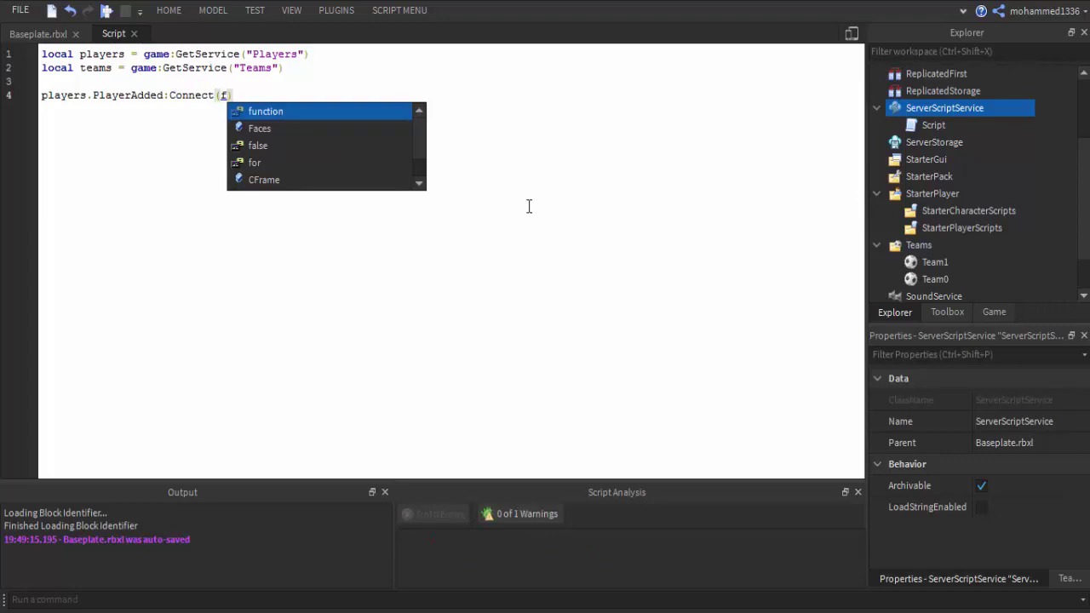
key(Tab)
text((play)
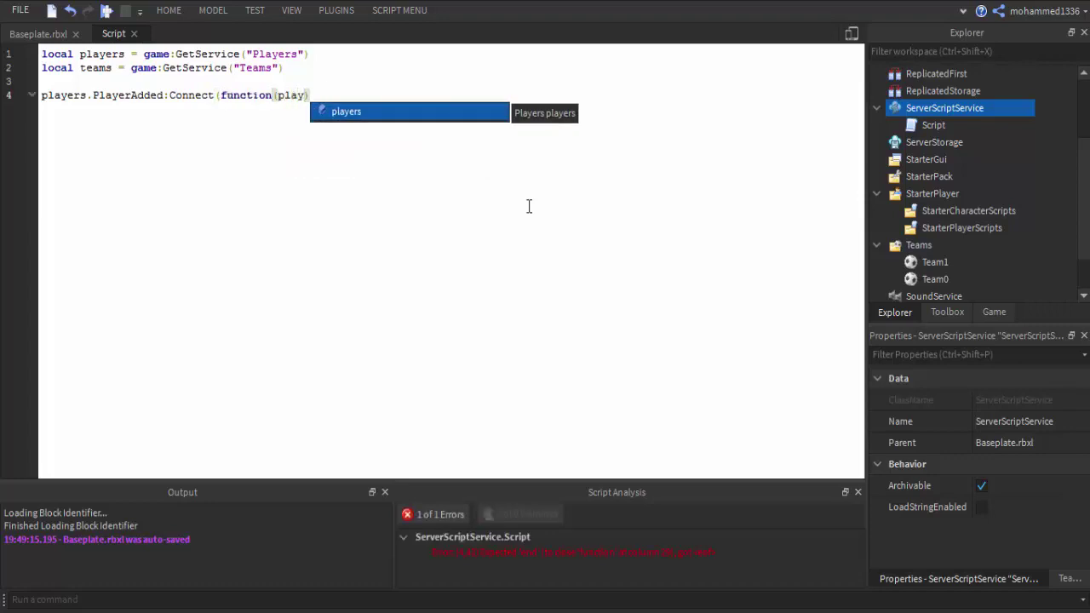
text(er)
key(Return)
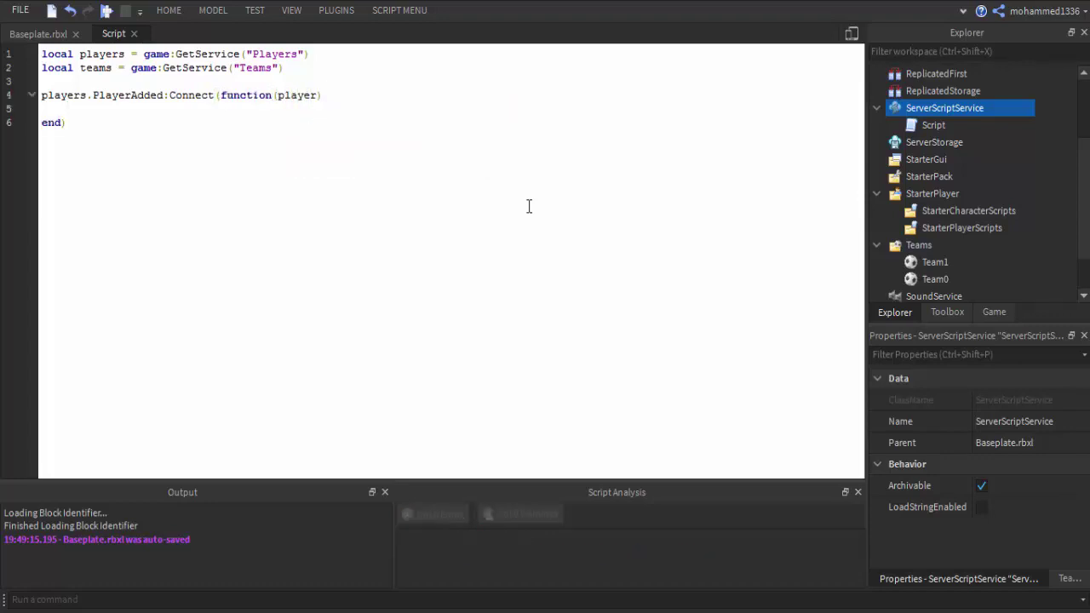
- Inside it, connect player.CharacterAdded to a function(character) handler
text(player.)
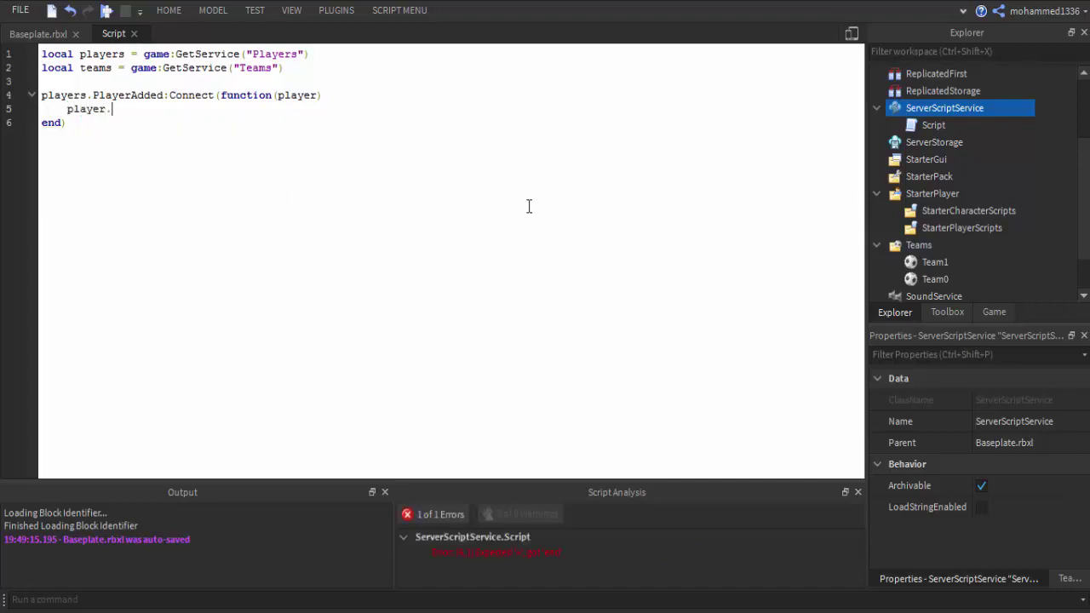
text(Charact)
text(erA)
text(dded:conne)
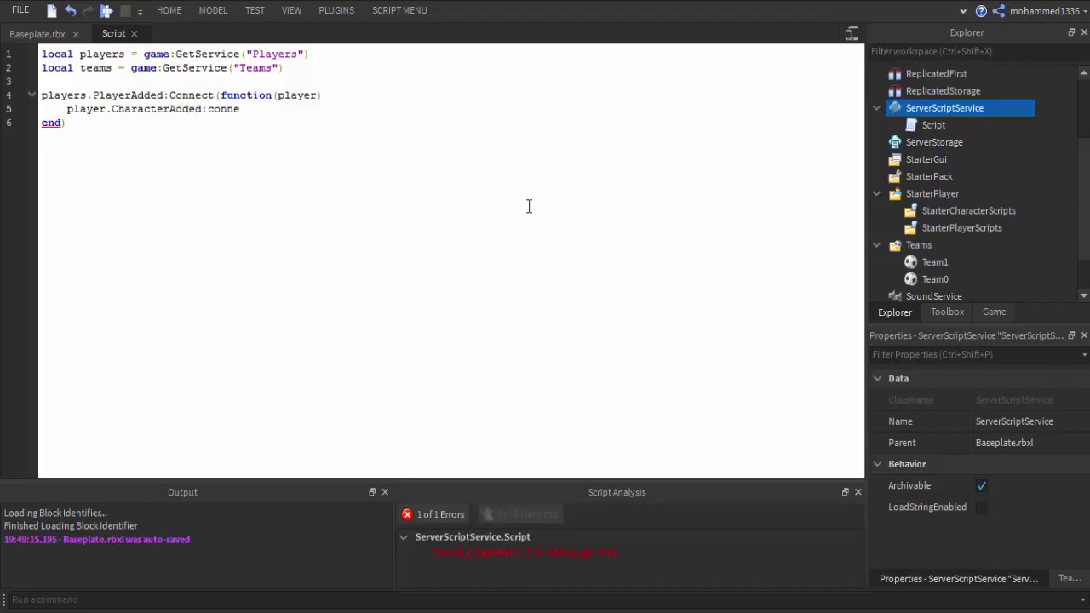
key(BackSpace)
key(BackSpace)
key(BackSpace)
key(BackSpace)
key(BackSpace)
text(Connect)
text((function)
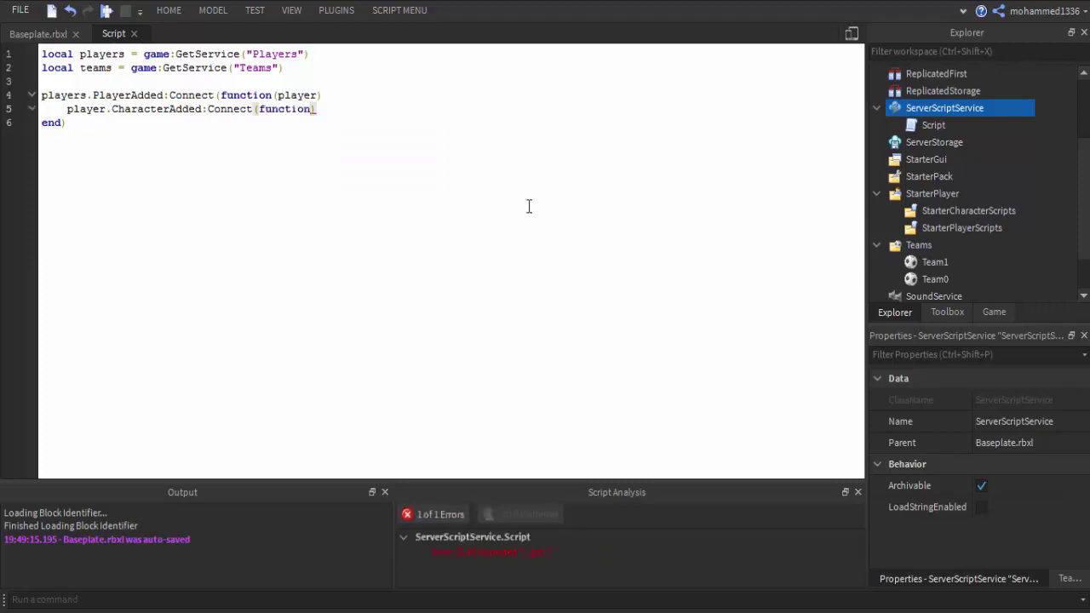
text((character))
key(Return)
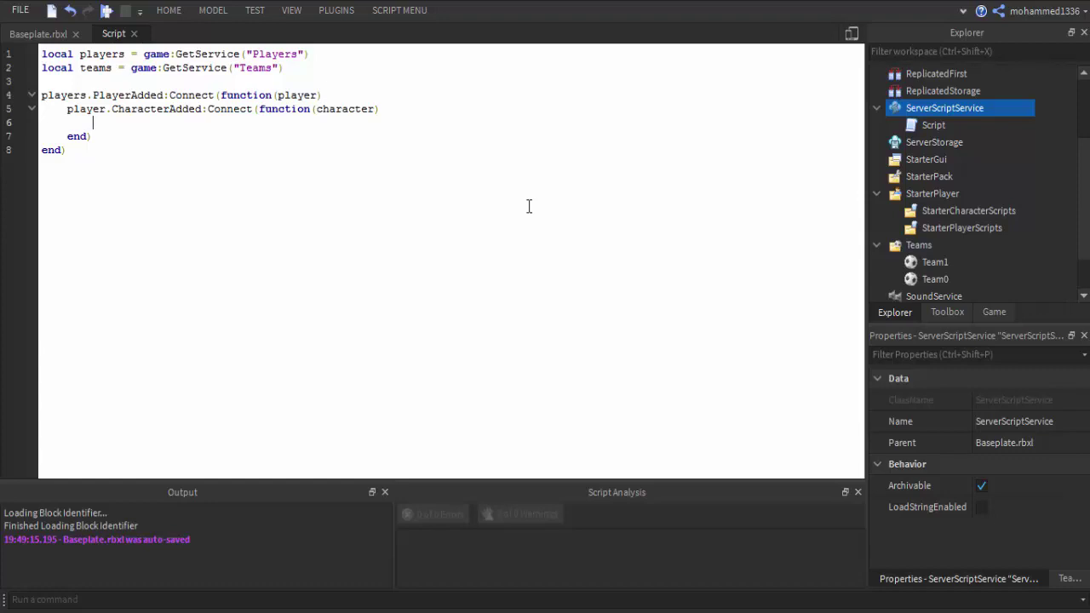
- Add a for i, v in pairs(teams) loop with an if v.TeamColor == player.TeamColor check
text(fo)
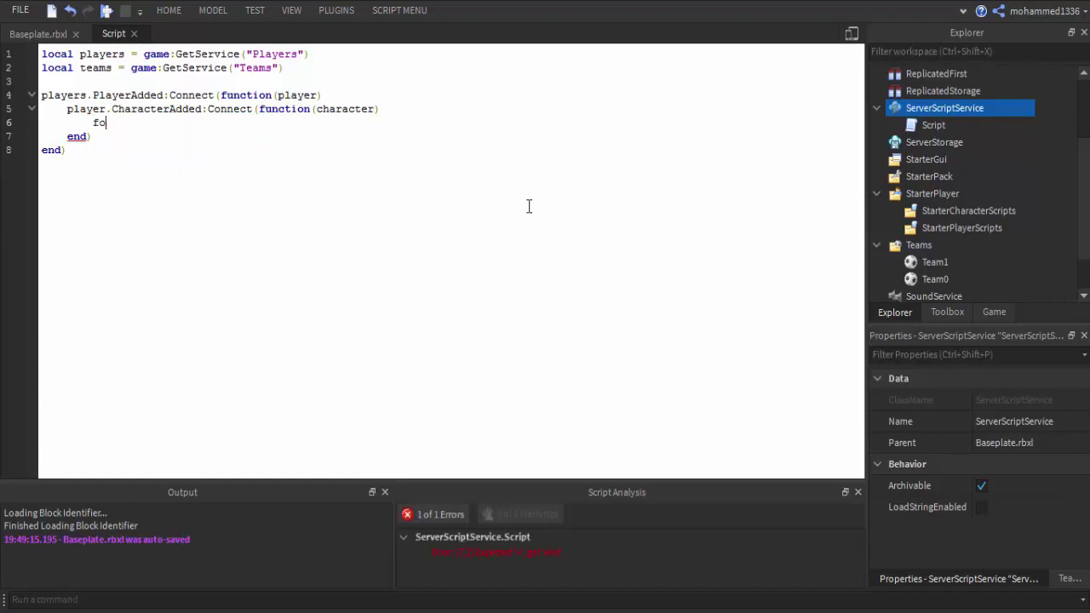
text(r i,)
text(v)
key(BackSpace)
key(BackSpace)
text(v)
text( in pa)
key(Tab)
text(te)
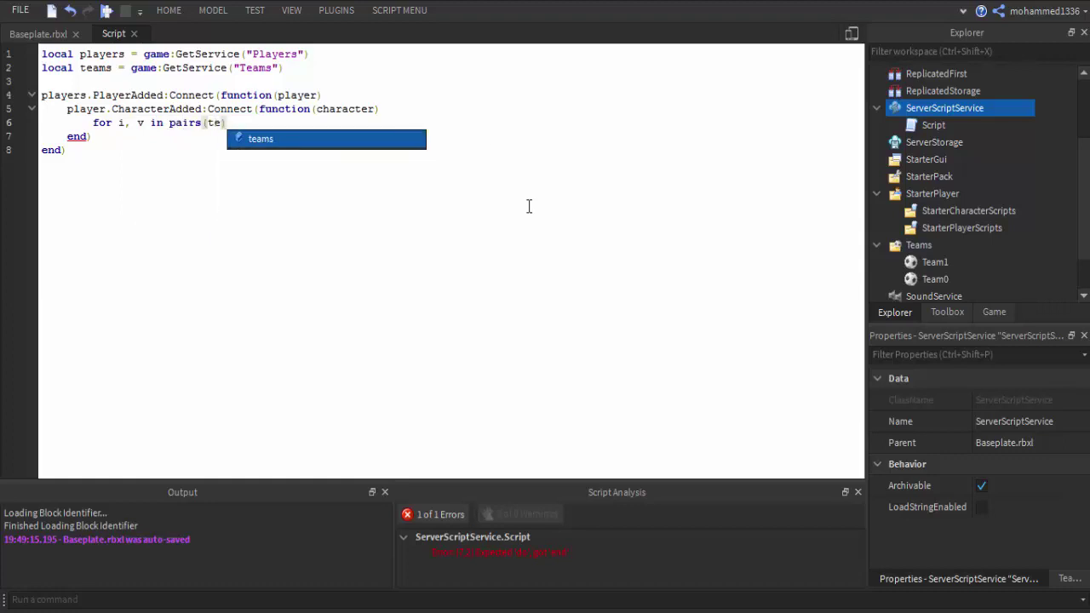
key(Tab)
key(Right)
text(do)
key(Return)
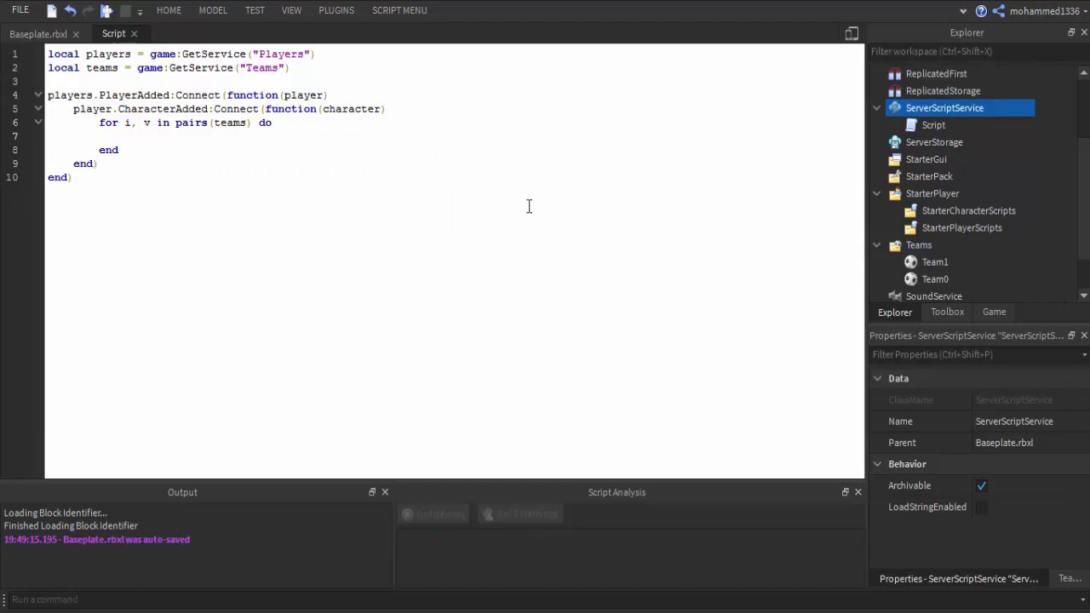
text(if v)
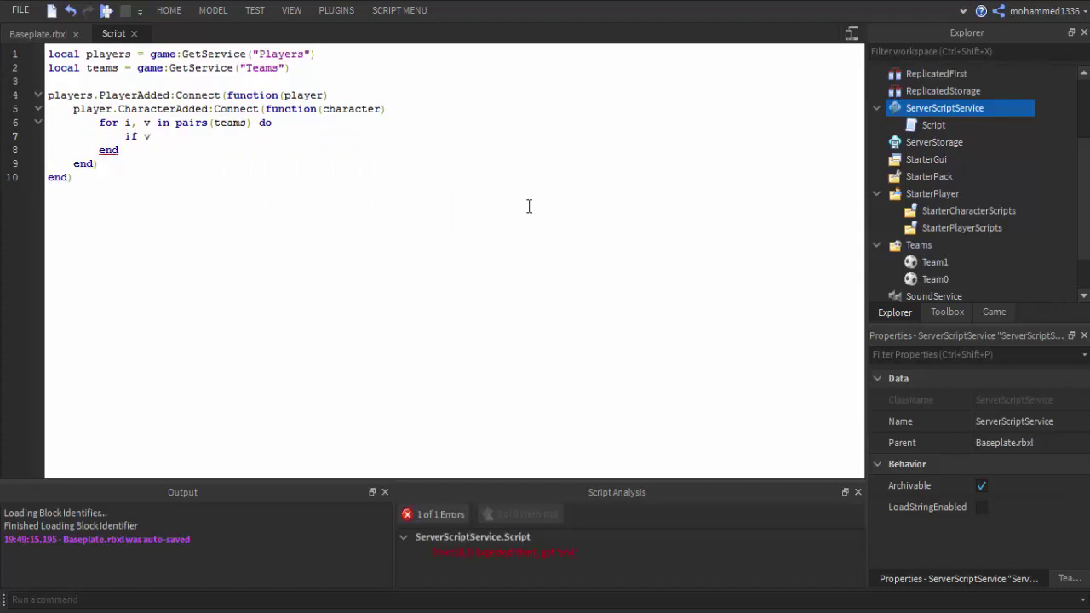
text(.Team)
text(Color )
text(== player.Tea)
text(mColor )
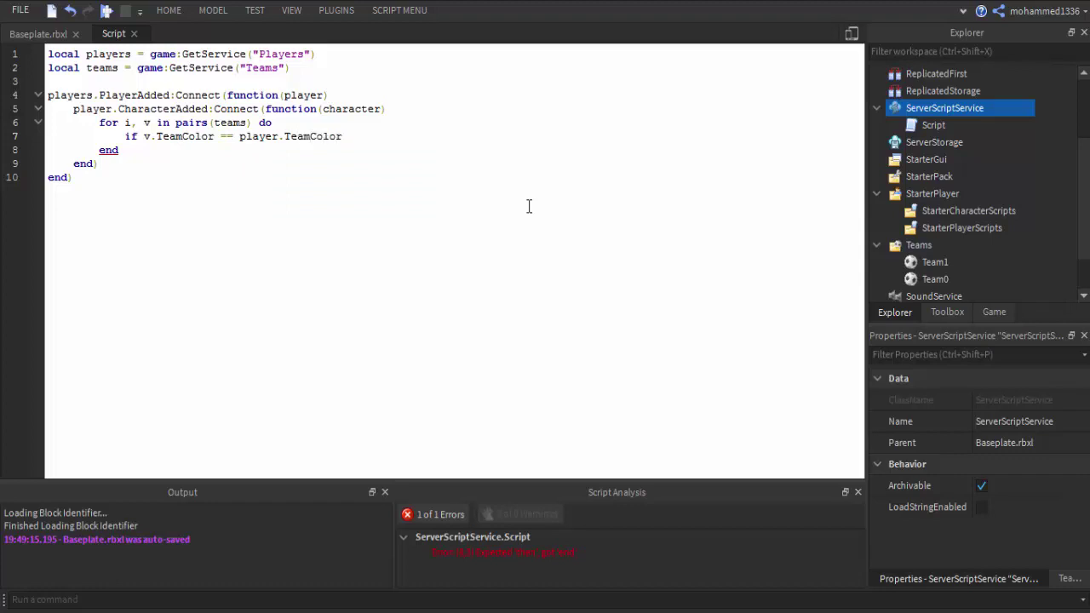
text(then)
key(Return)
- Loop over v:GetChildren(), cloning each child with its Parent set to player.Backpack
text(f)
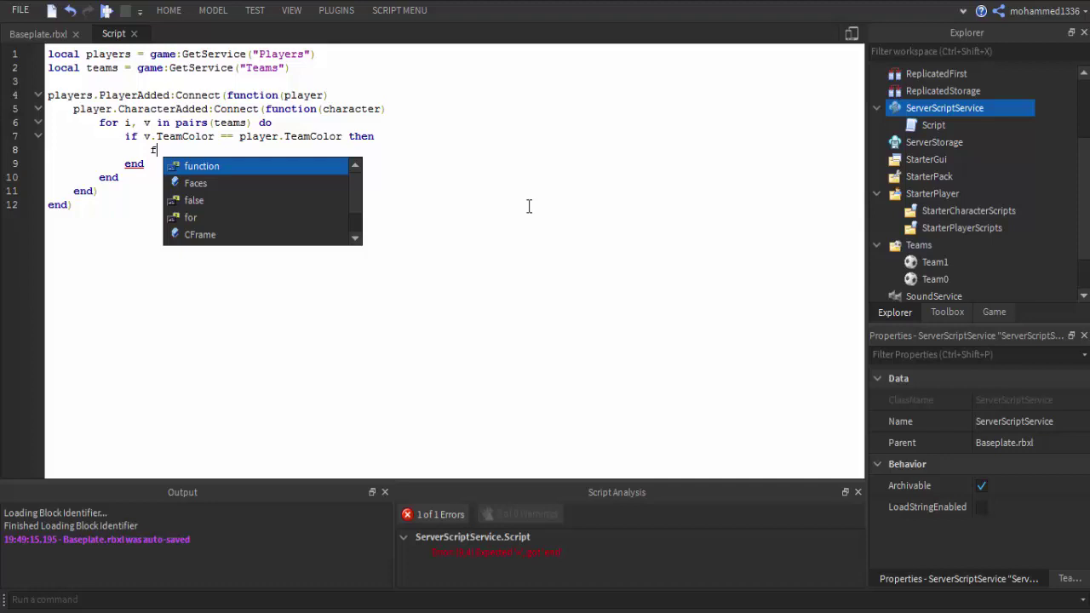
text(or i, v)
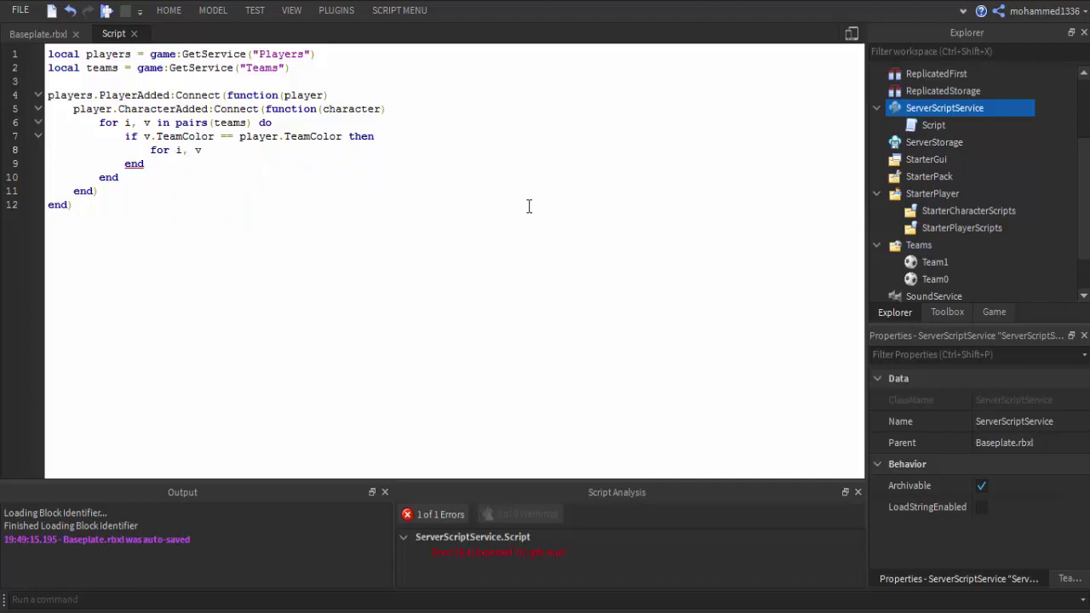
key(BackSpace)
key(BackSpace)
key(BackSpace)
text(_, c)
text( in)
text( pairs()
text(t:G)
key(BackSpace)
key(BackSpace)
key(BackSpace)
text(v:)
text(T)
key(BackSpace)
text(F)
key(BackSpace)
text(GetCh)
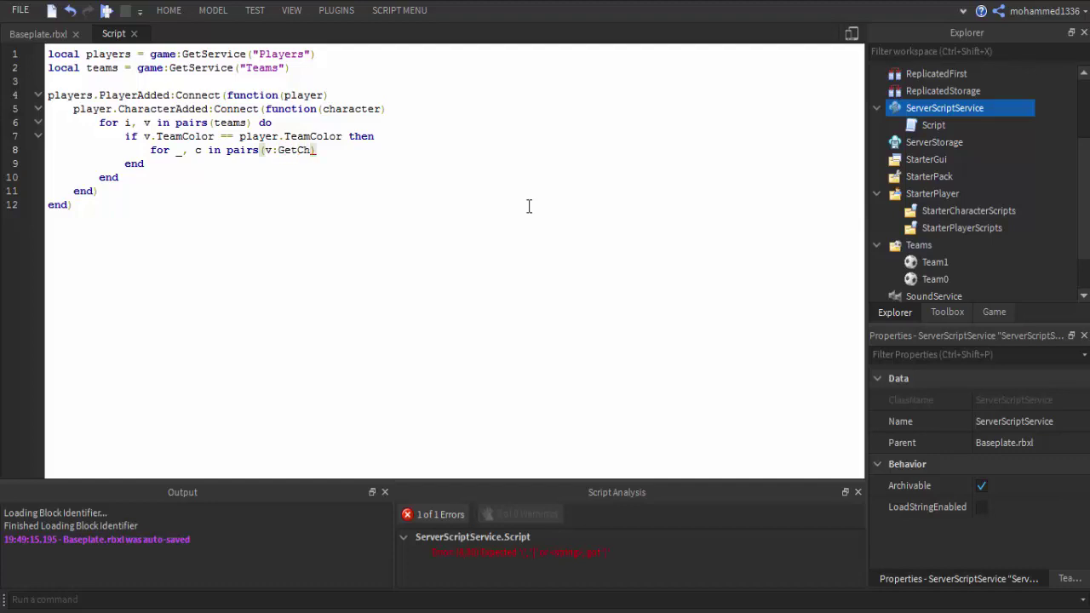
text(ildren()))
text( do)
key(Return)
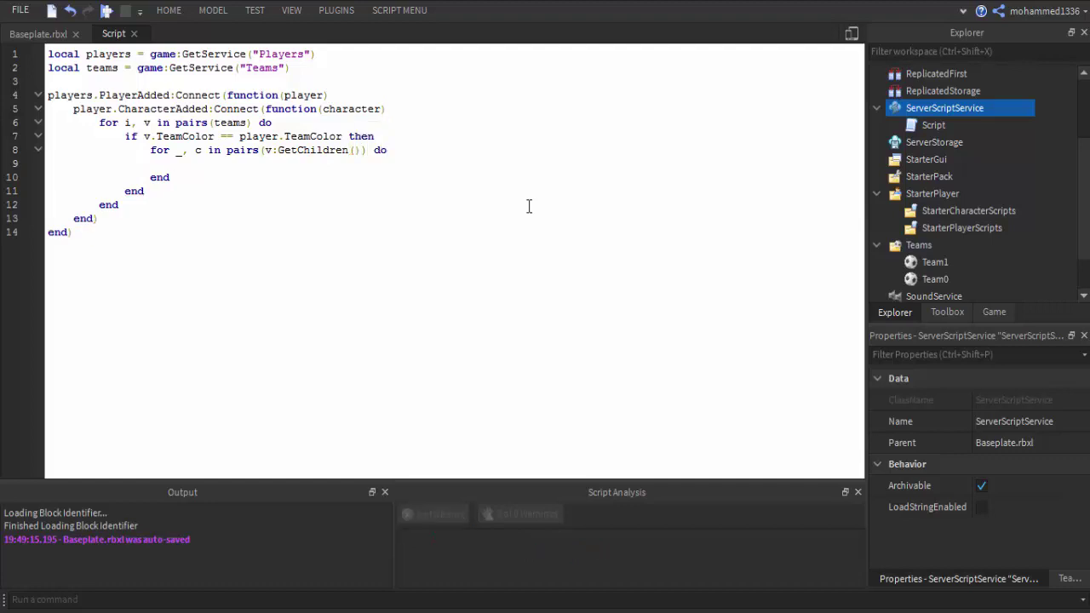
text(c:Clo)
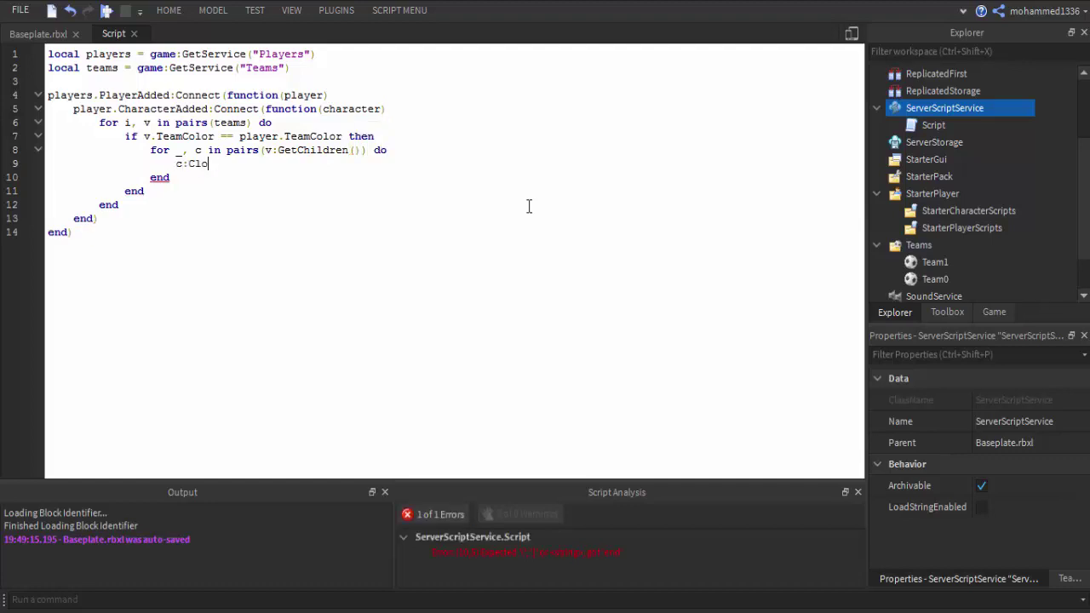
text(ne()
text().)
text(arent)
key(BackSpace)
key(BackSpace)
key(BackSpace)
key(BackSpace)
text(rent = )
text(player.)
text(Backpack)
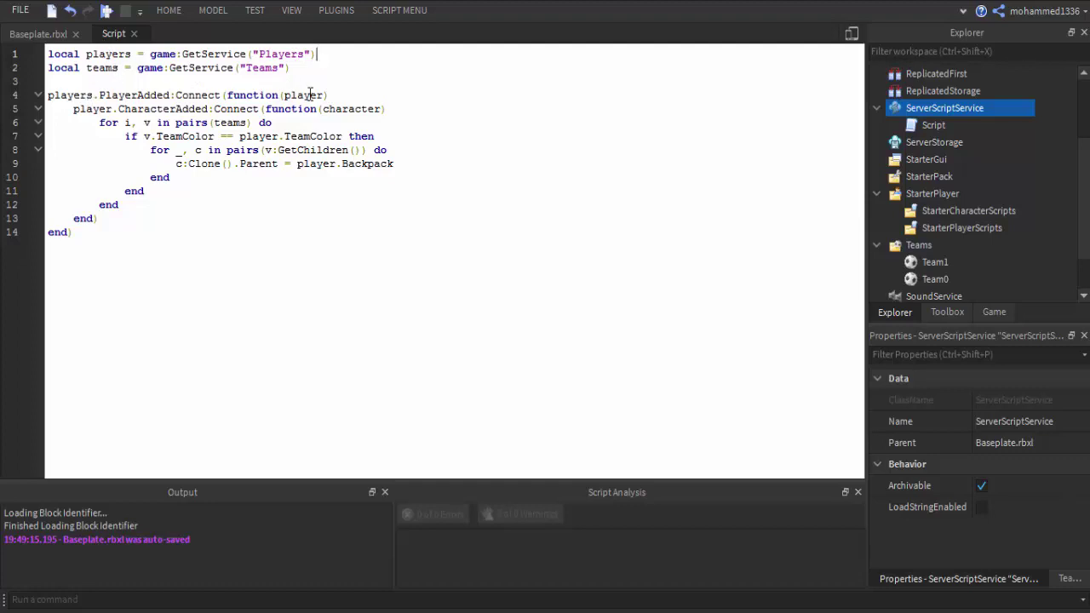
click(278, 95)
drag(136, 109, 313, 109)
click(313, 109)
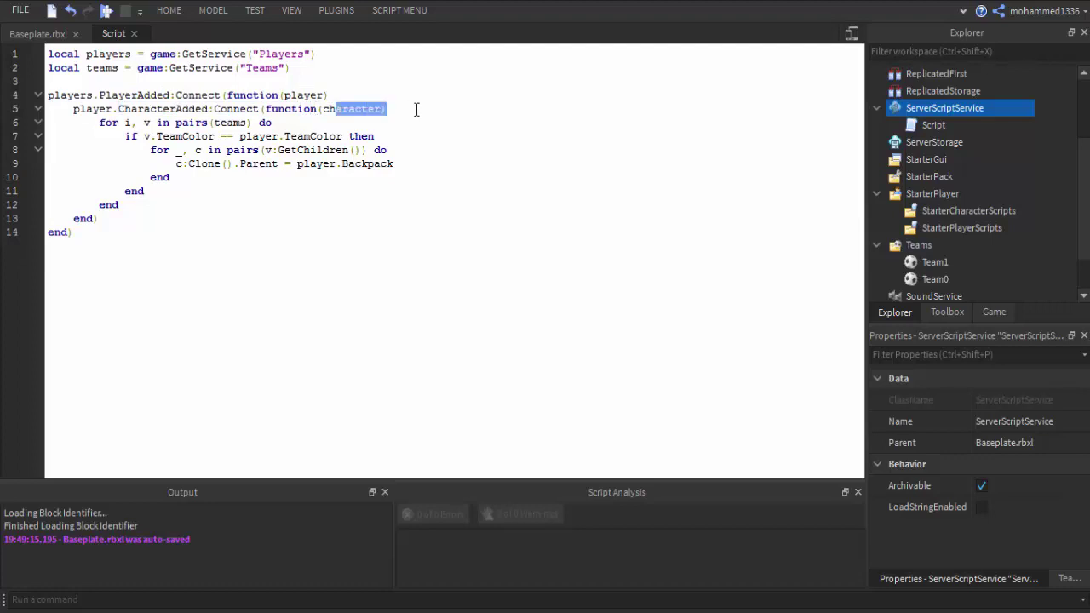
click(227, 109)
drag(157, 123, 290, 122)
click(289, 123)
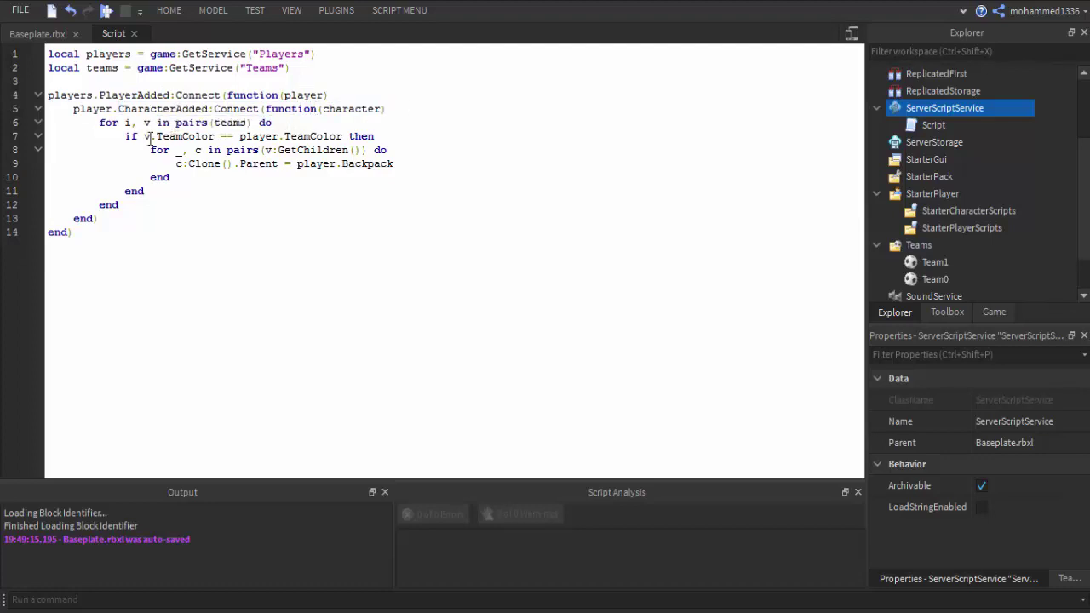
drag(141, 138, 349, 136)
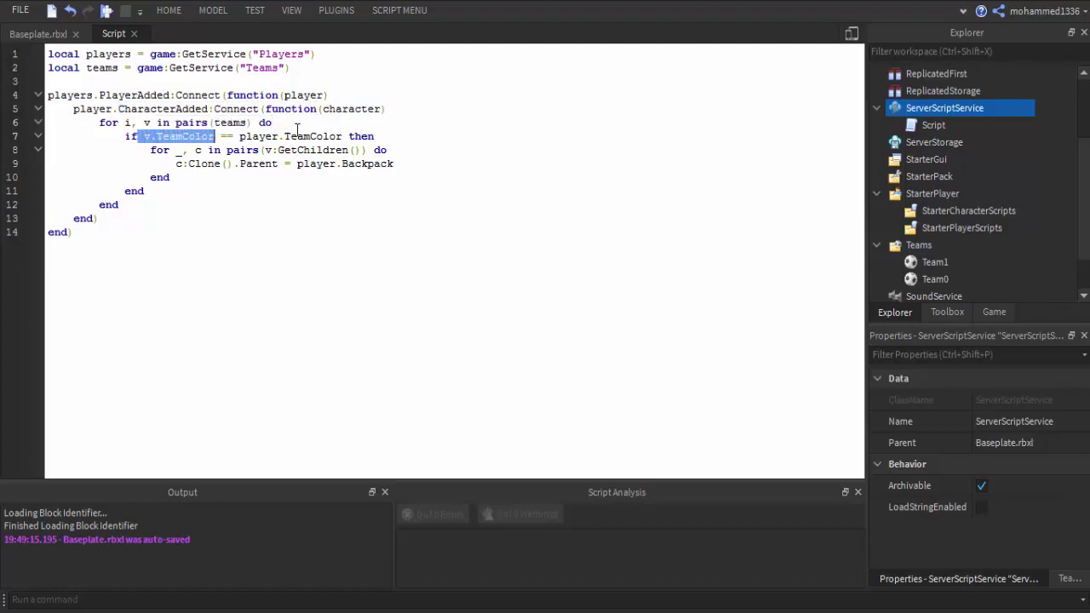
drag(160, 136, 314, 136)
click(228, 136)
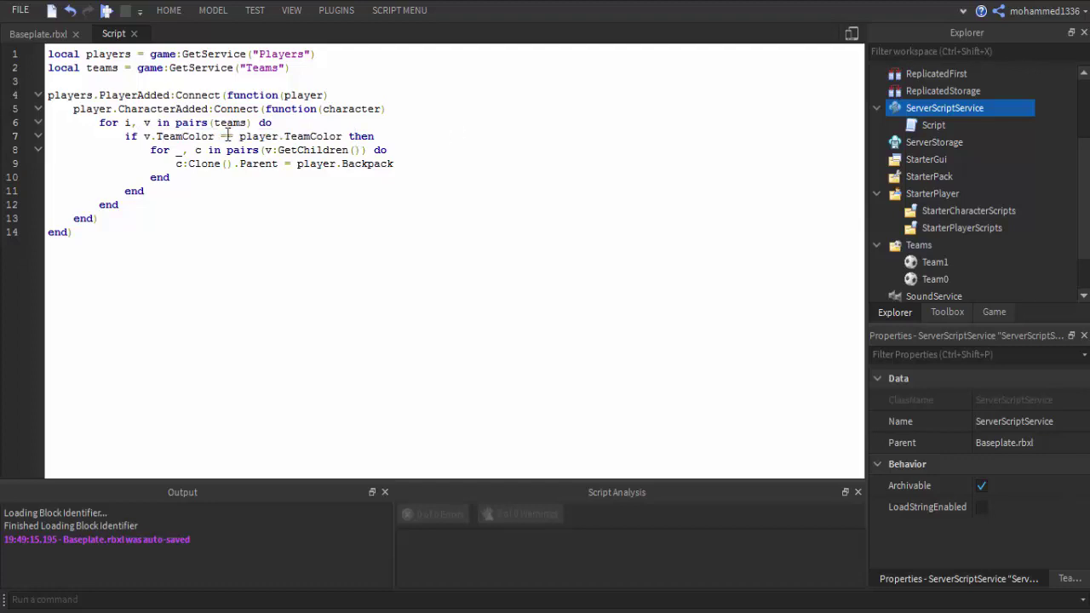
drag(148, 154, 388, 150)
click(389, 150)
drag(195, 166, 377, 164)
click(378, 163)
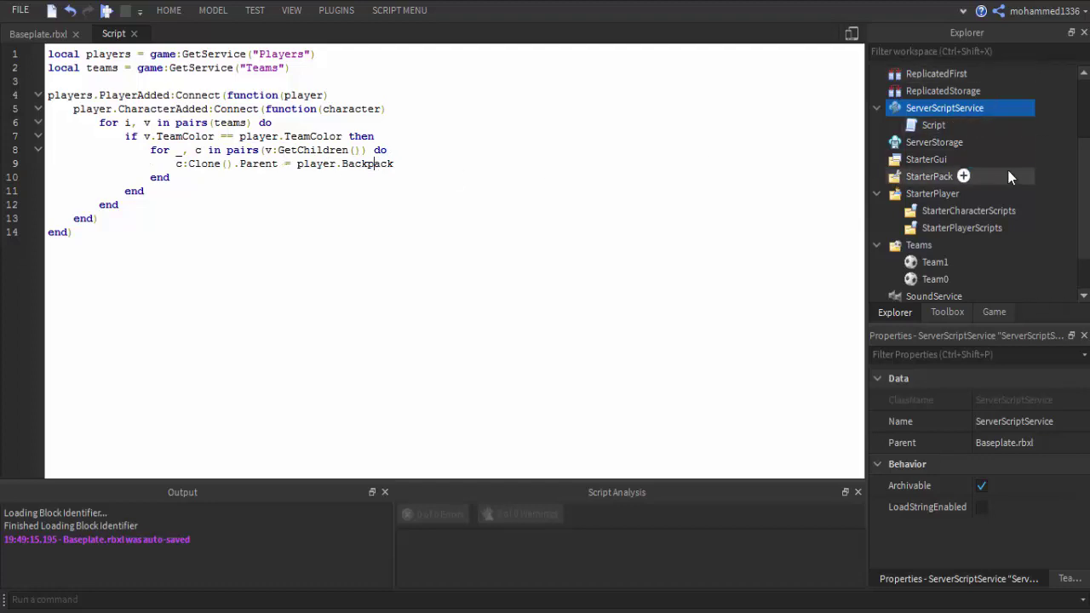
scroll(1009, 171, up, 2)
scroll(1000, 189, down, 3)
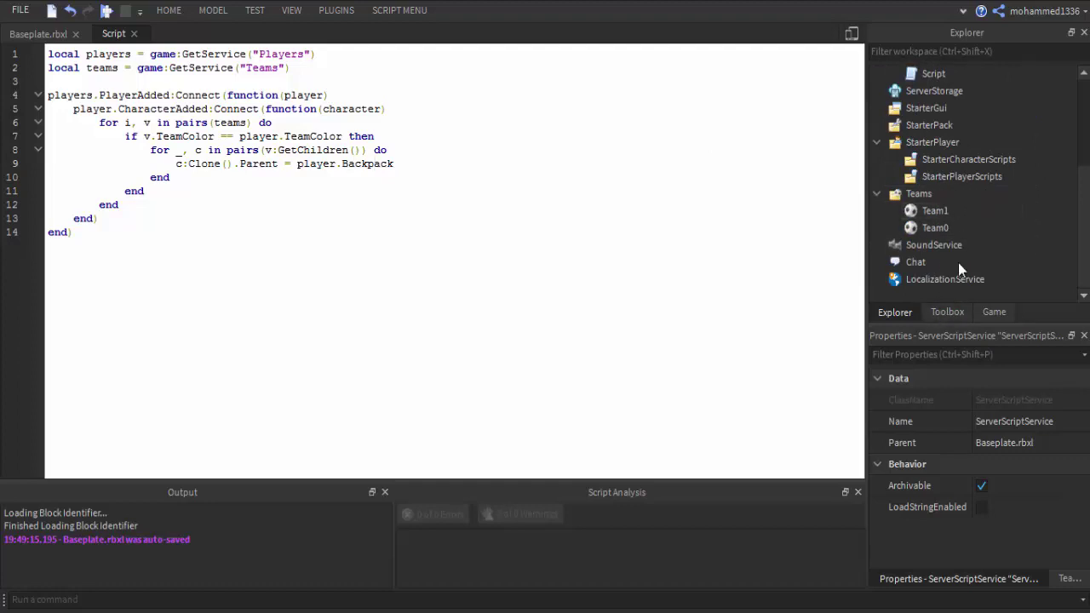
- Search the Toolbox for 'sword' after clearing the previous search
click(959, 210)
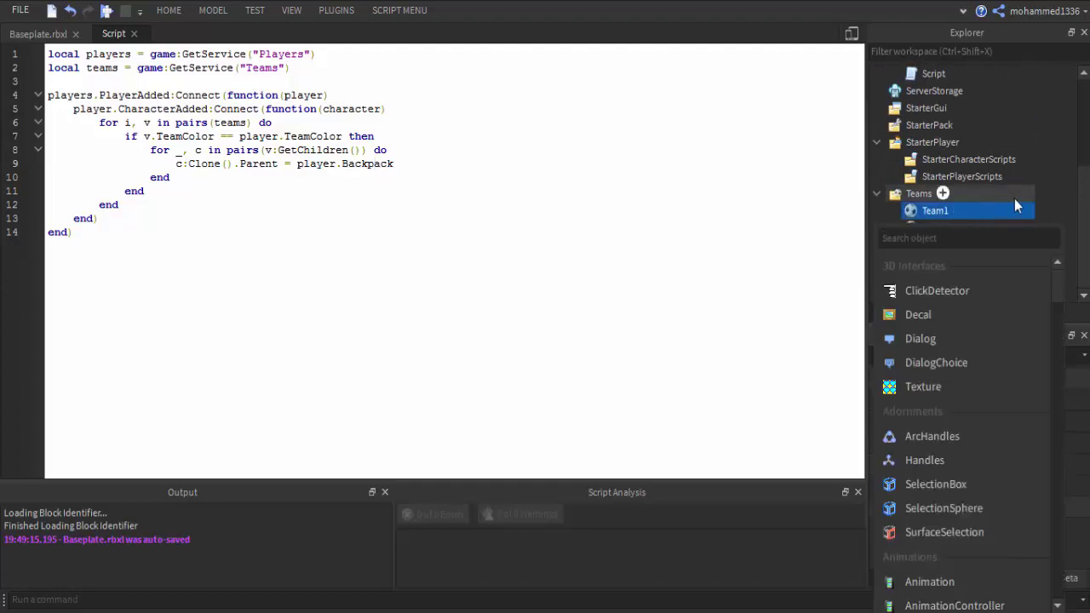
click(941, 311)
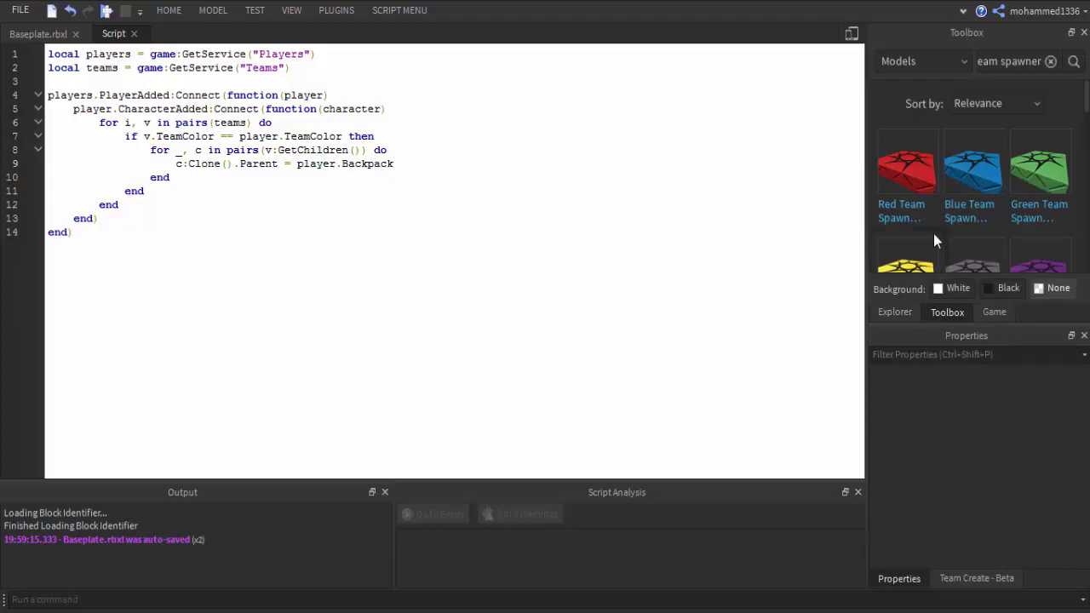
click(1042, 62)
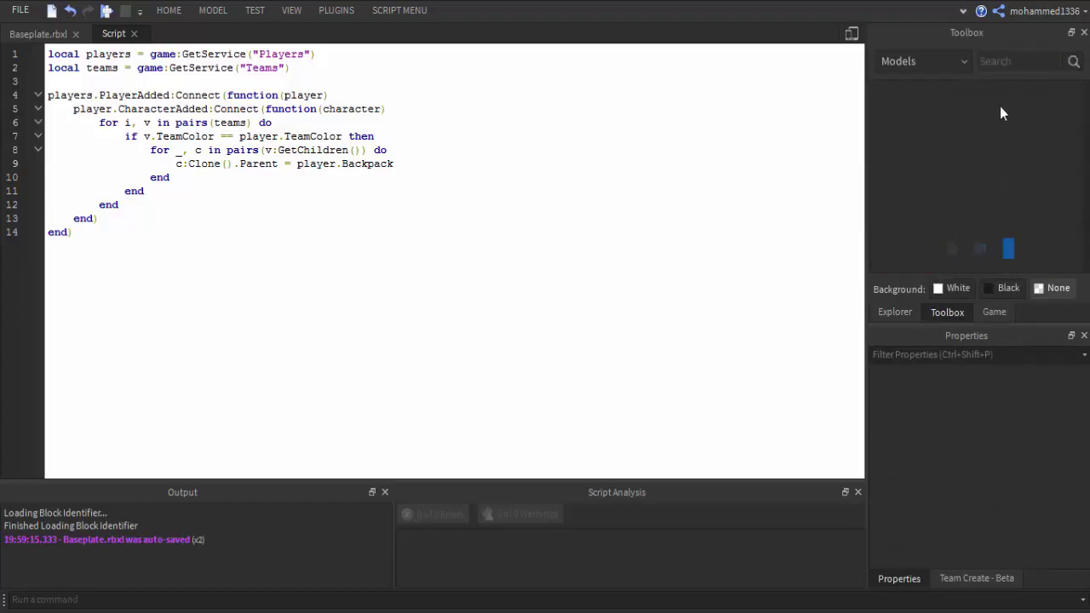
text(sword)
key(Return)
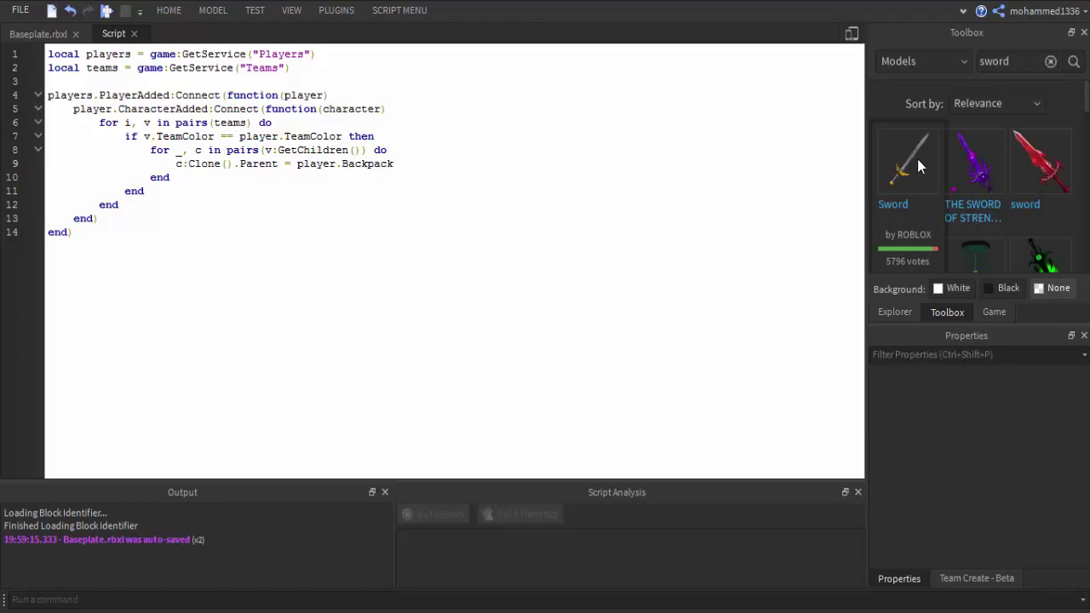
- Insert ClassicSword and SwordOfRedEpicness into StarterPack, then move the red sword under Team1
click(917, 158)
click(540, 335)
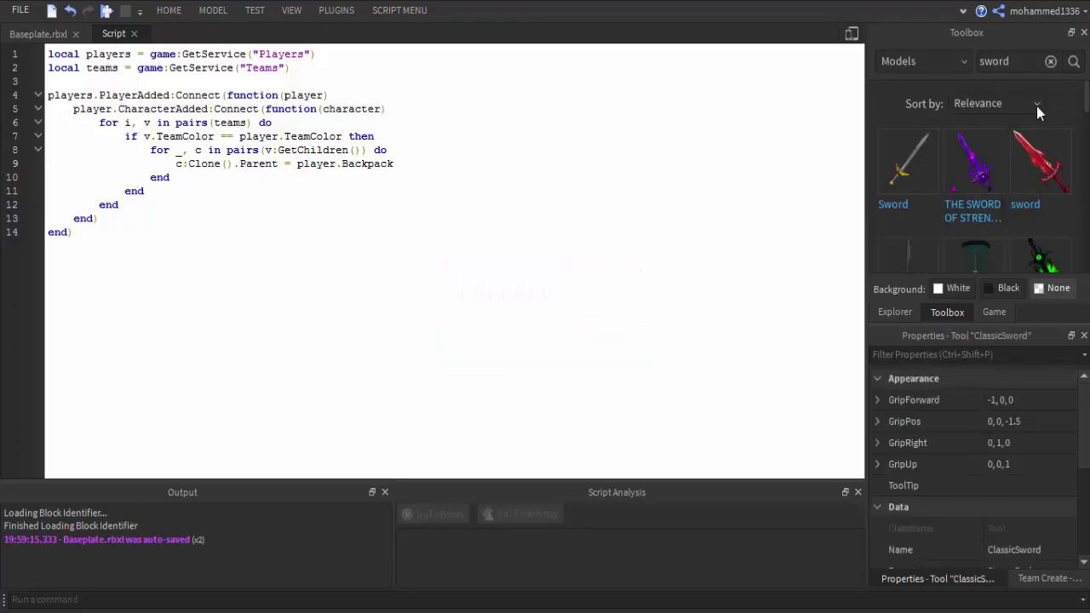
click(1039, 157)
click(541, 336)
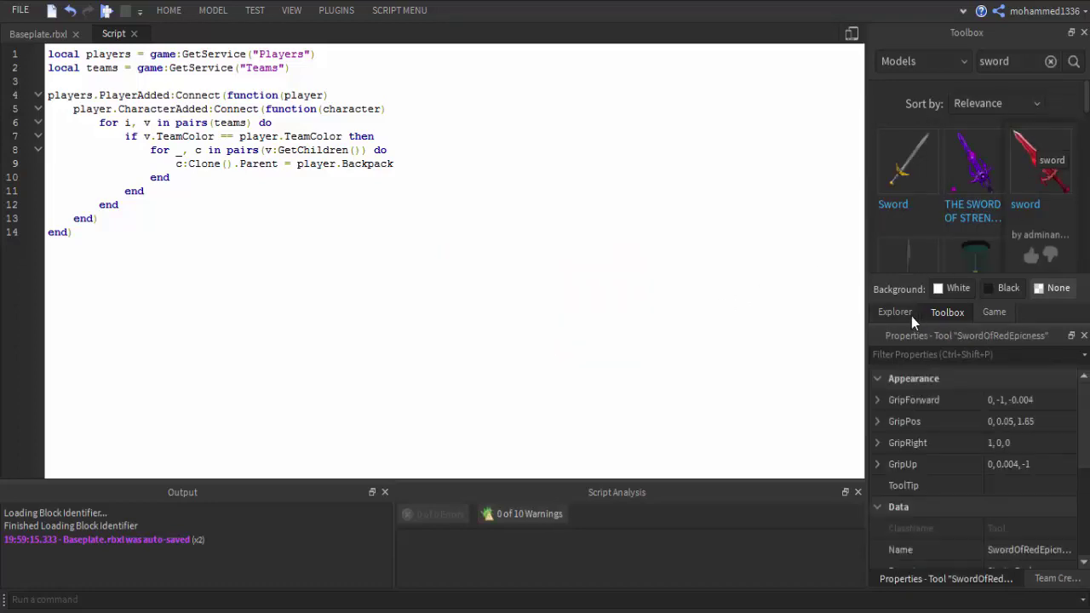
click(902, 313)
drag(917, 140, 966, 223)
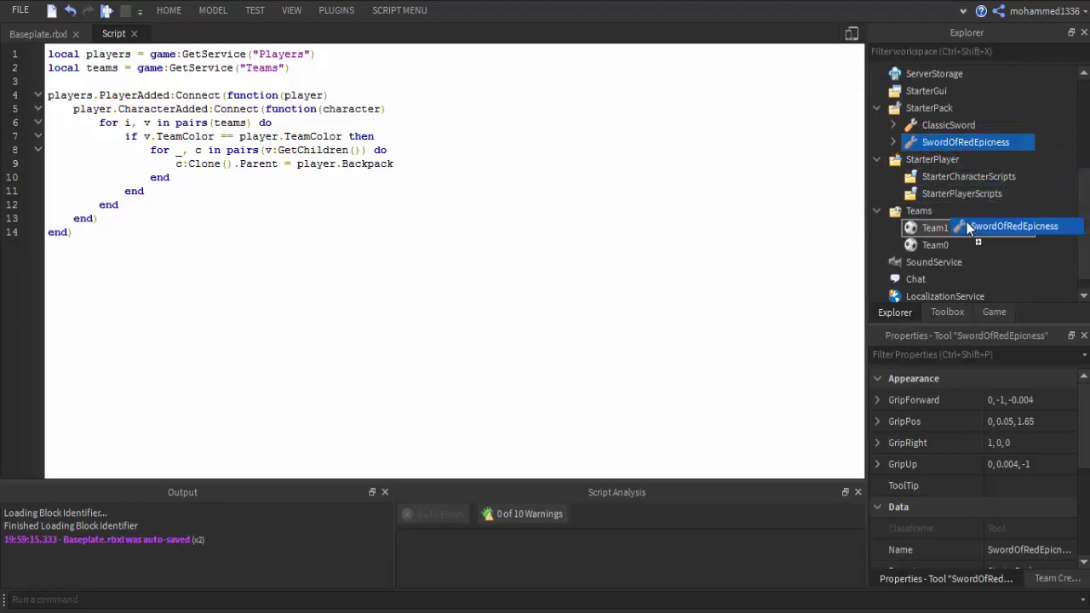
- Insert Blue and Green Team Spawns and move them to opposite edges of the baseplate
click(945, 126)
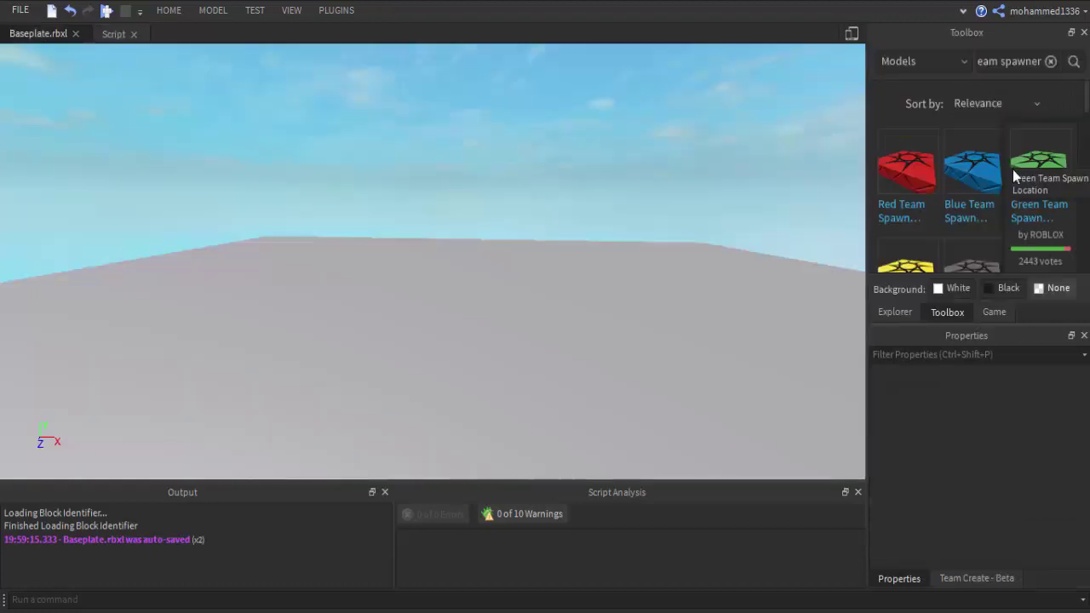
right_drag(443, 237, 480, 220)
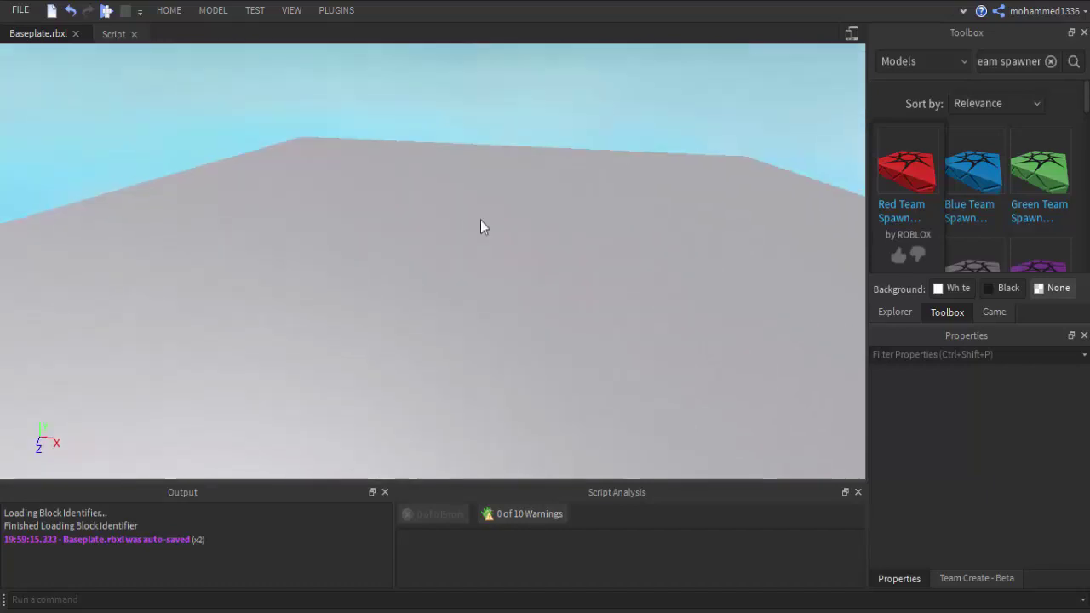
click(984, 183)
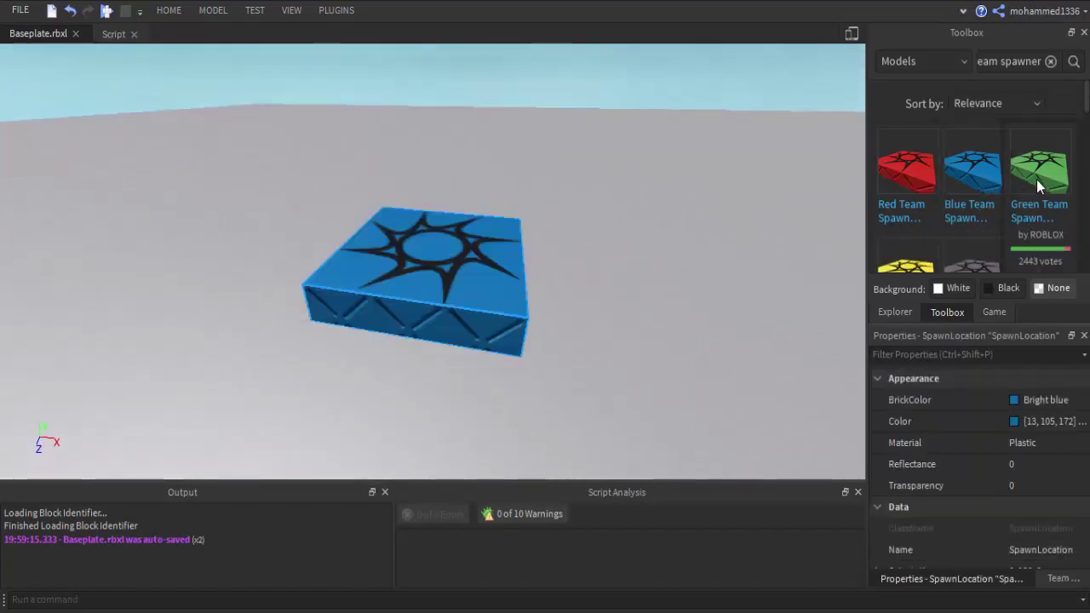
drag(1037, 179, 676, 225)
scroll(676, 226, down, 5)
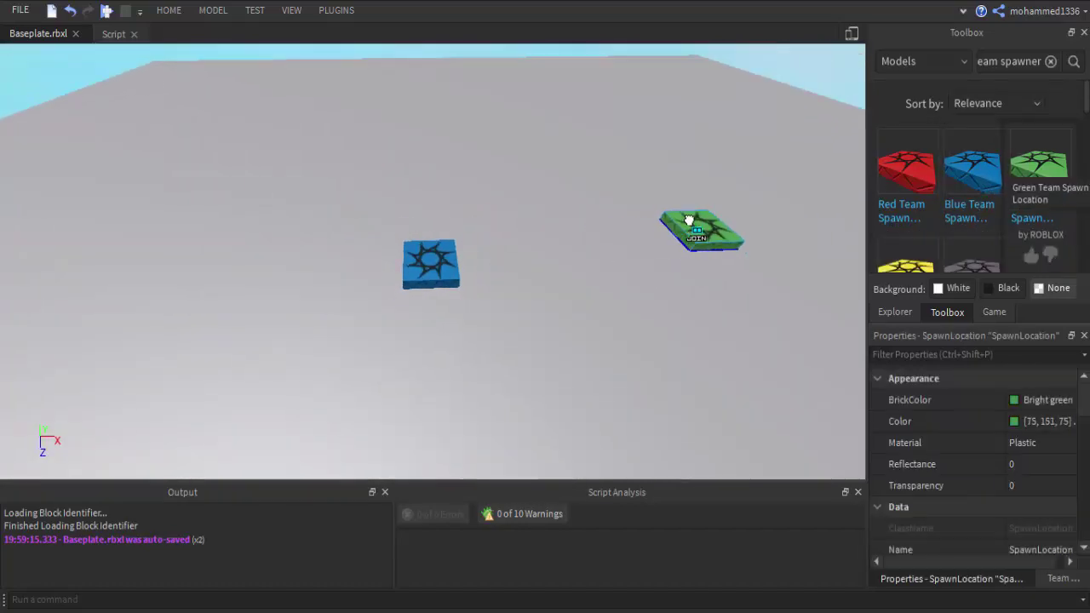
right_drag(639, 223, 543, 235)
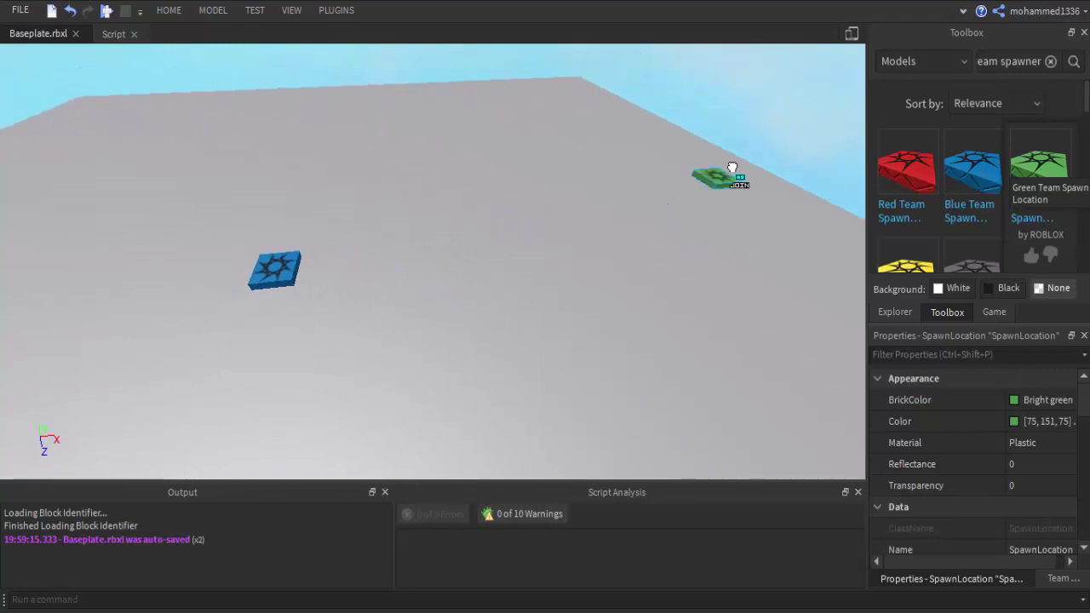
drag(536, 235, 738, 160)
right_drag(273, 265, 134, 264)
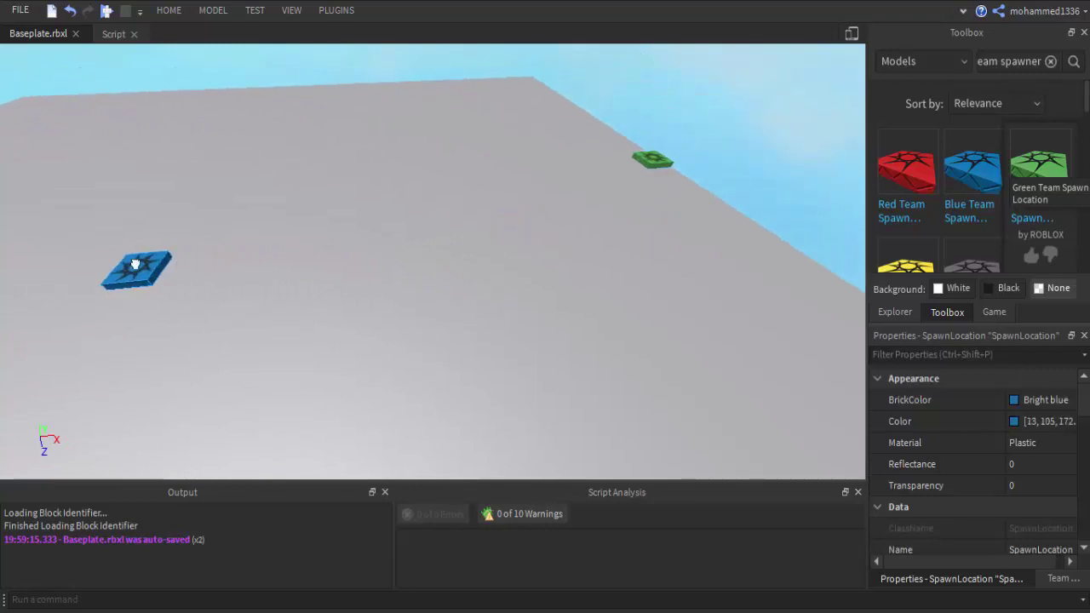
drag(134, 264, 649, 259)
scroll(649, 259, up, 5)
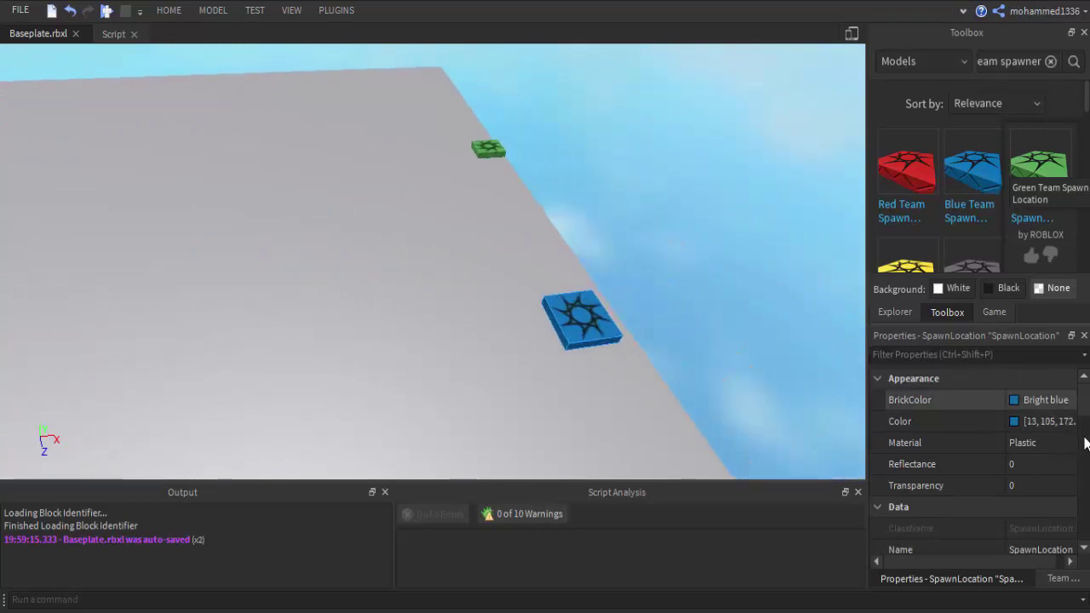
scroll(1032, 472, down, 5)
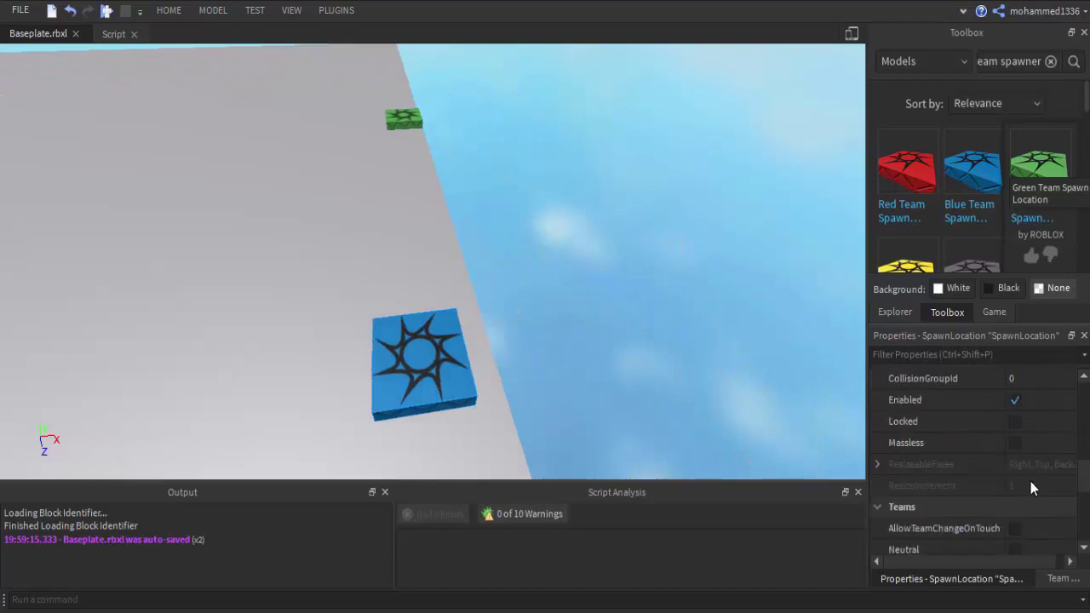
scroll(1021, 461, down, 5)
scroll(1020, 461, up, 3)
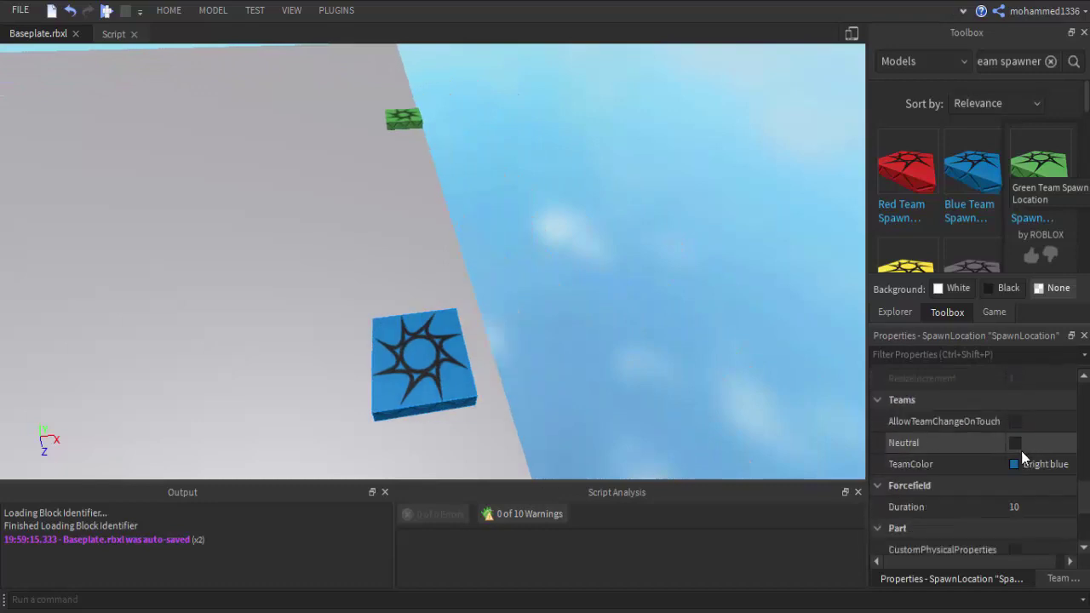
- Set the blue spawn's TeamColor and BrickColor to white
click(1021, 460)
click(1053, 426)
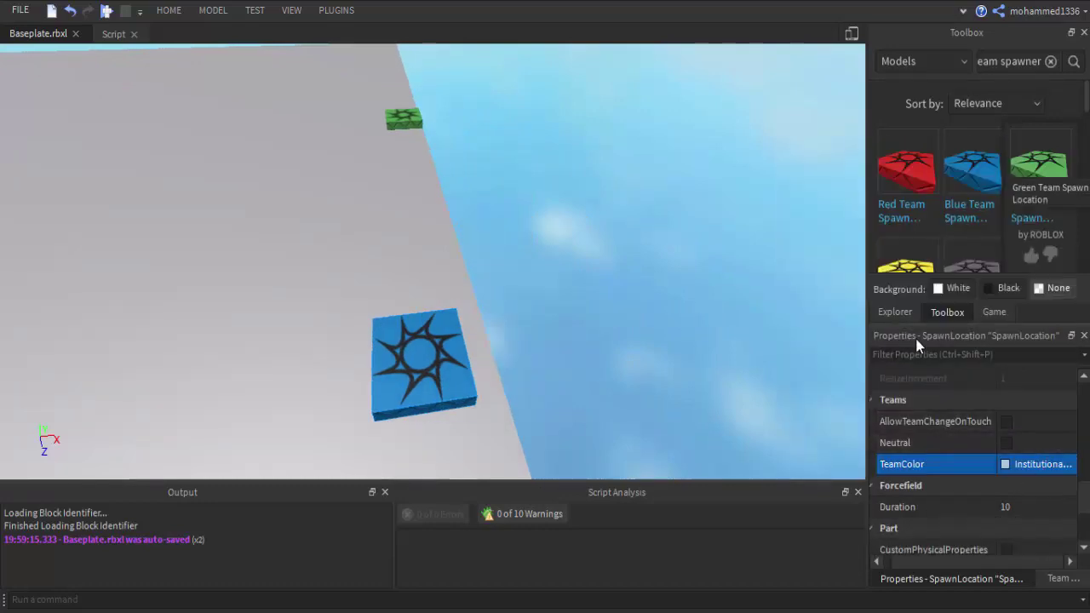
click(895, 312)
scroll(999, 435, up, 5)
scroll(999, 435, up, 3)
click(1032, 399)
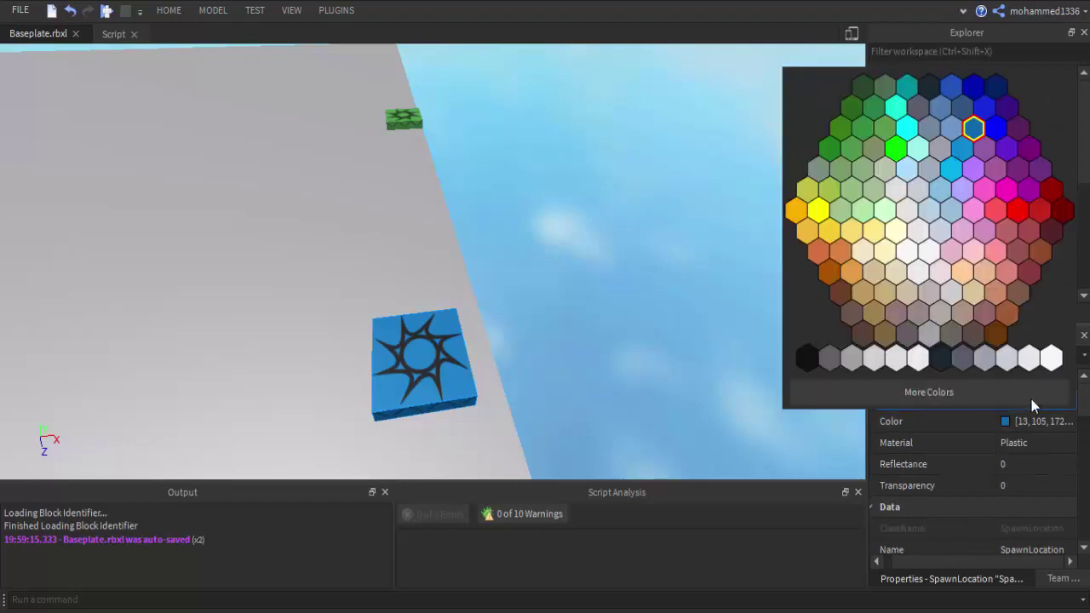
click(955, 227)
scroll(954, 230, down, 5)
scroll(950, 227, up, 5)
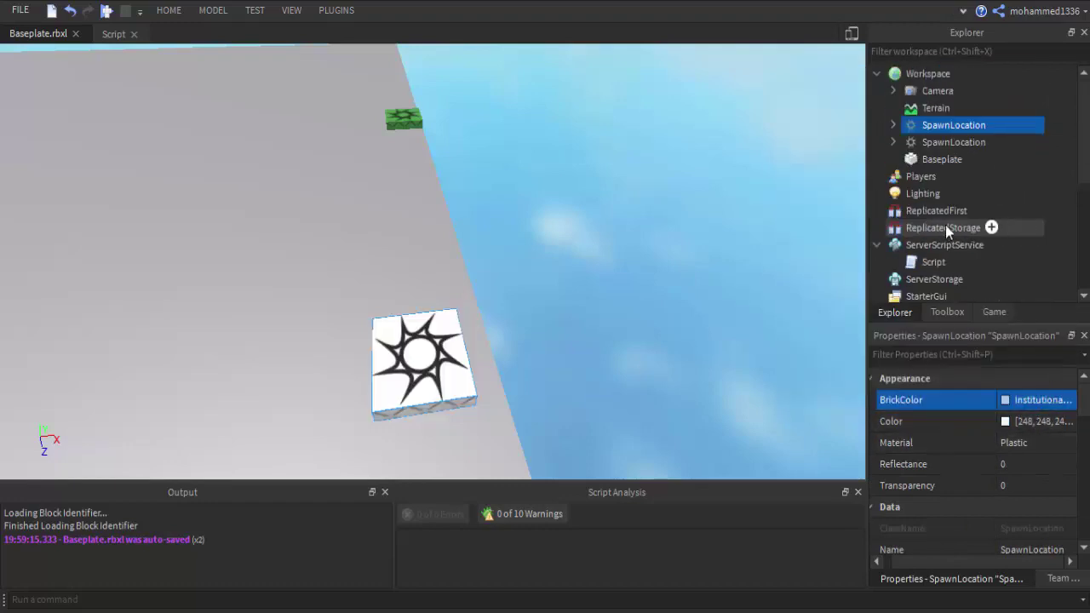
- Set the green spawn's TeamColor and BrickColor to black
click(950, 142)
key(f)
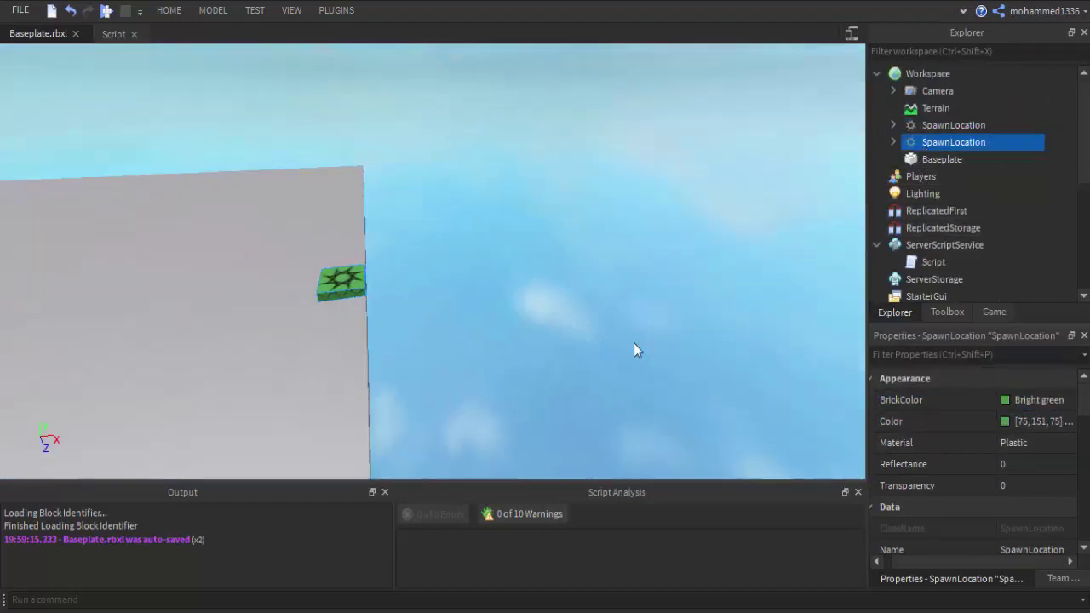
scroll(1052, 458, down, 5)
click(1014, 506)
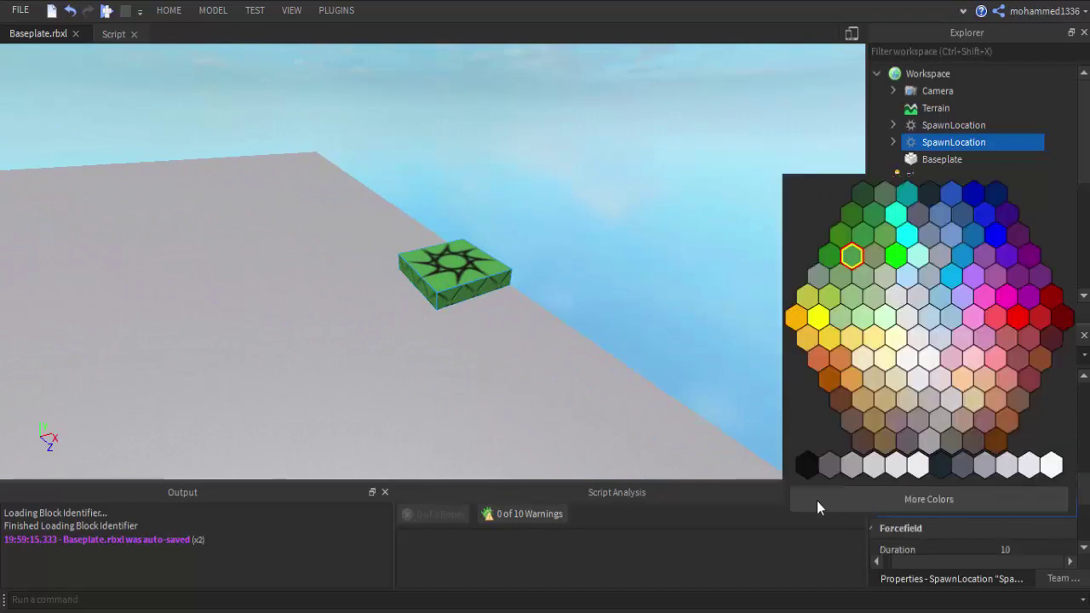
click(812, 466)
scroll(960, 451, up, 5)
click(1008, 394)
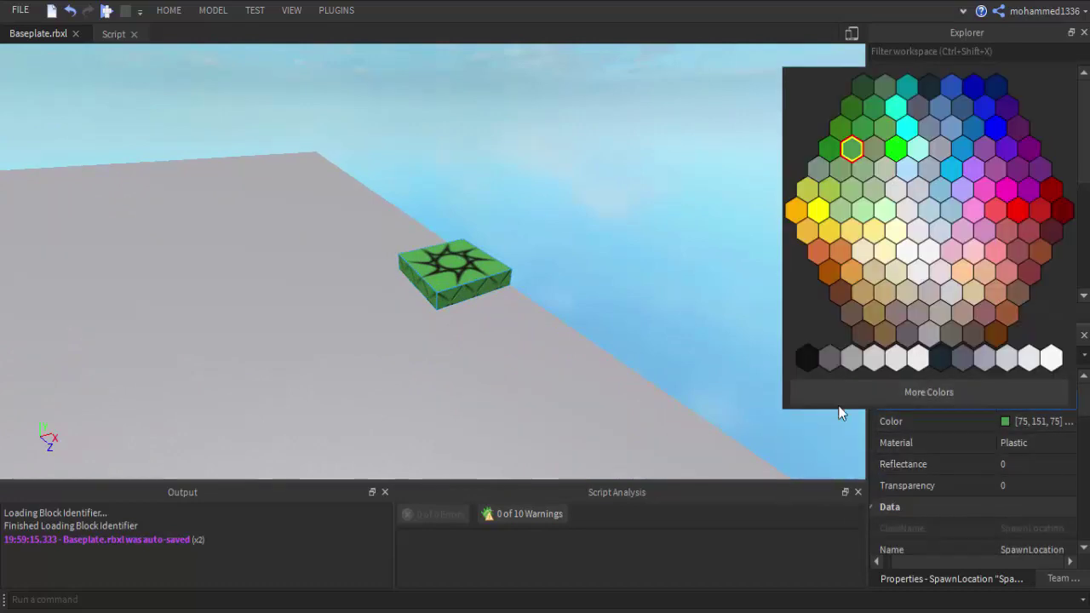
click(806, 355)
click(773, 352)
right_drag(773, 352, 709, 318)
scroll(709, 321, down, 5)
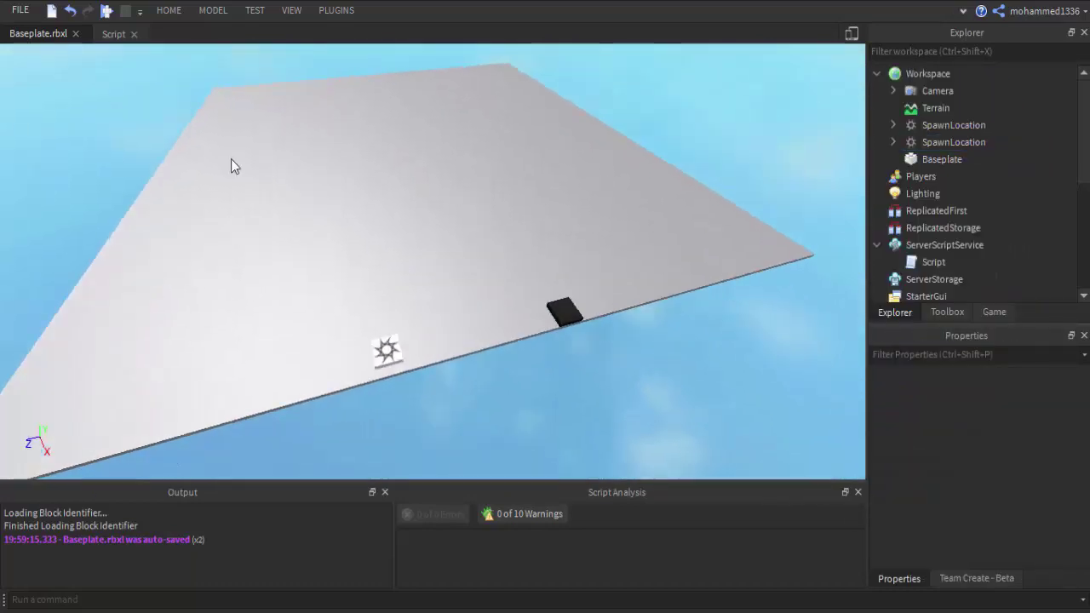
- Playtest, walk off the spawn, expand Teams, and read the pairs error in Output
click(105, 11)
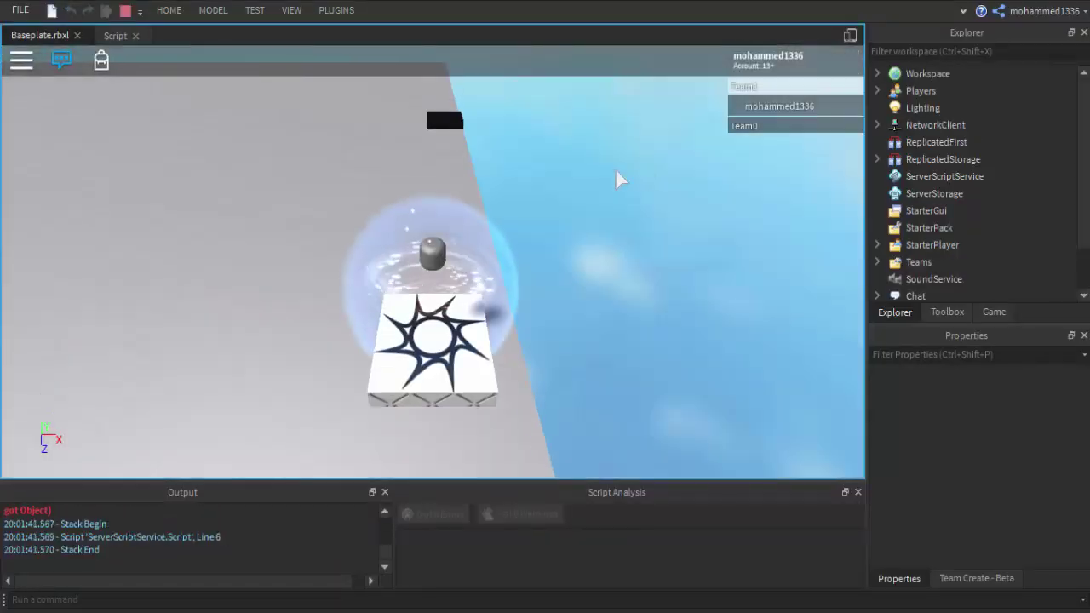
key(w)
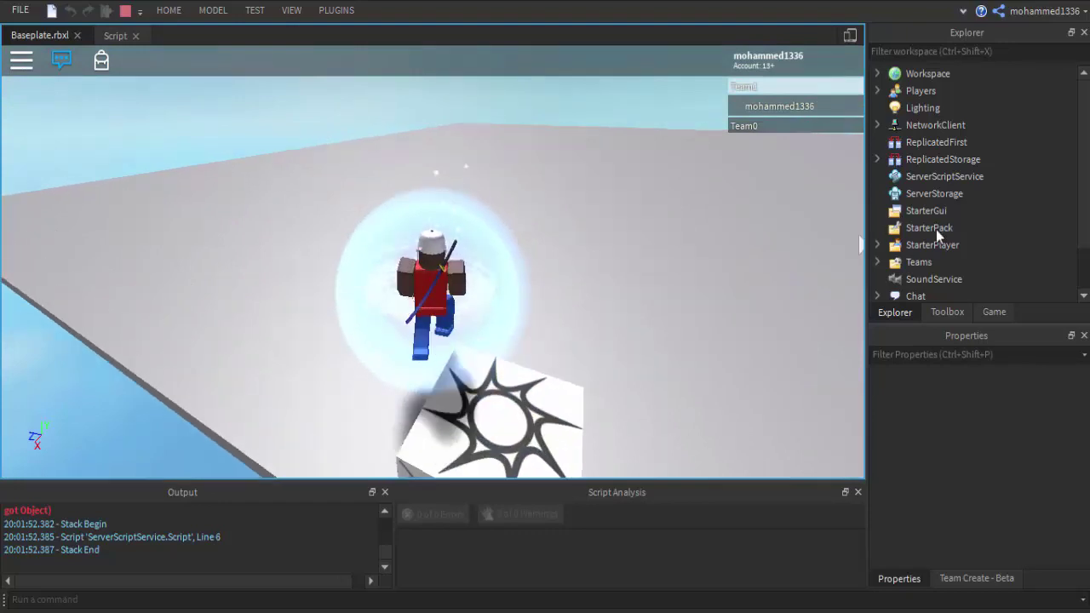
scroll(936, 229, down, 3)
click(877, 210)
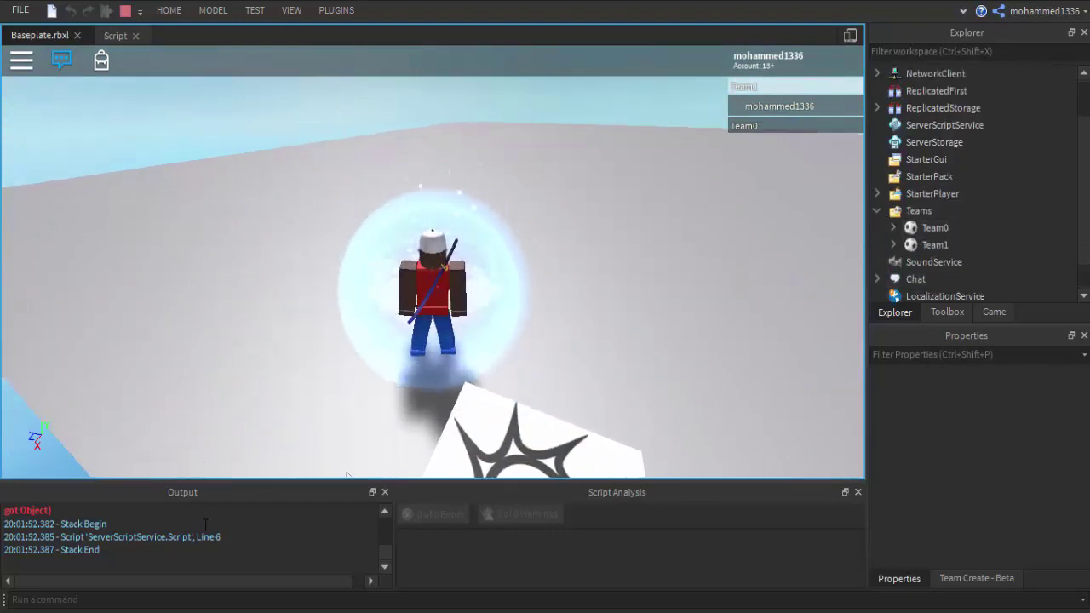
scroll(213, 536, up, 5)
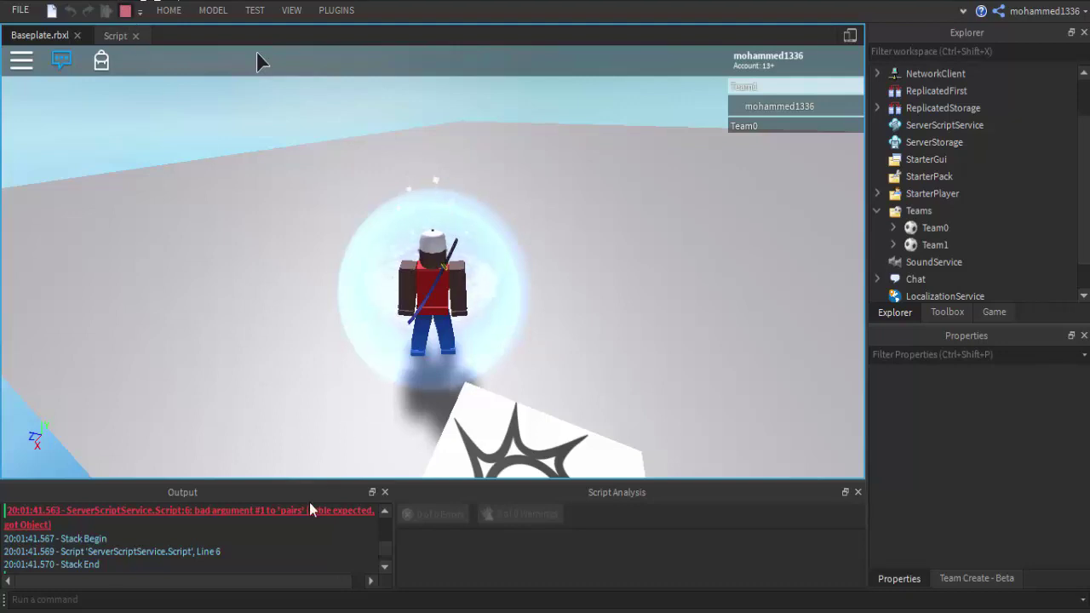
- Stop the playtest, change line 6 to pairs(teams:GetChildren()), and playtest again
key(shift+F5)
click(111, 36)
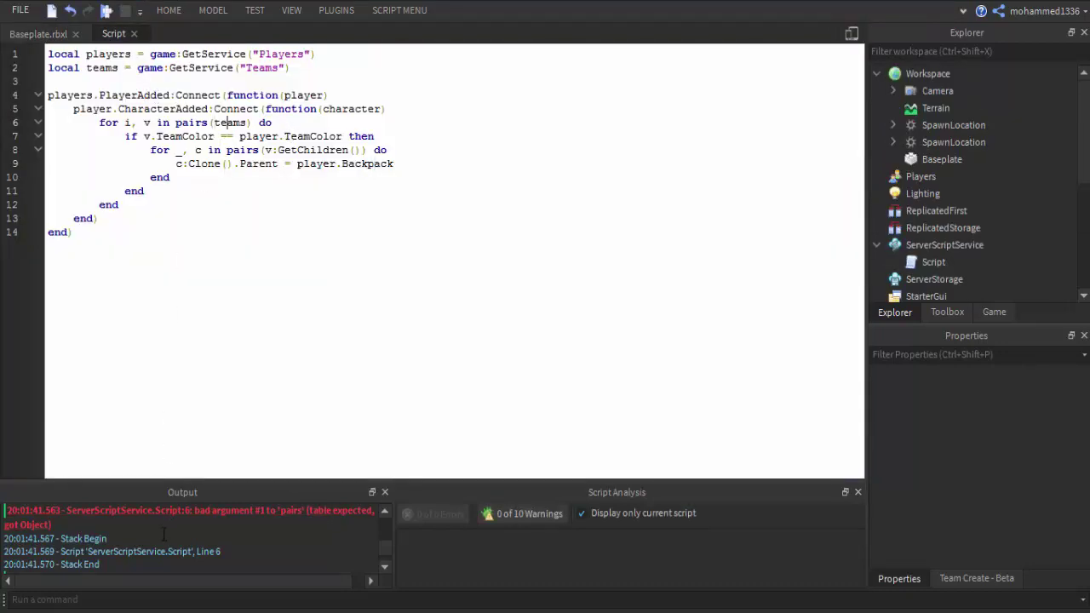
scroll(298, 545, up, 1)
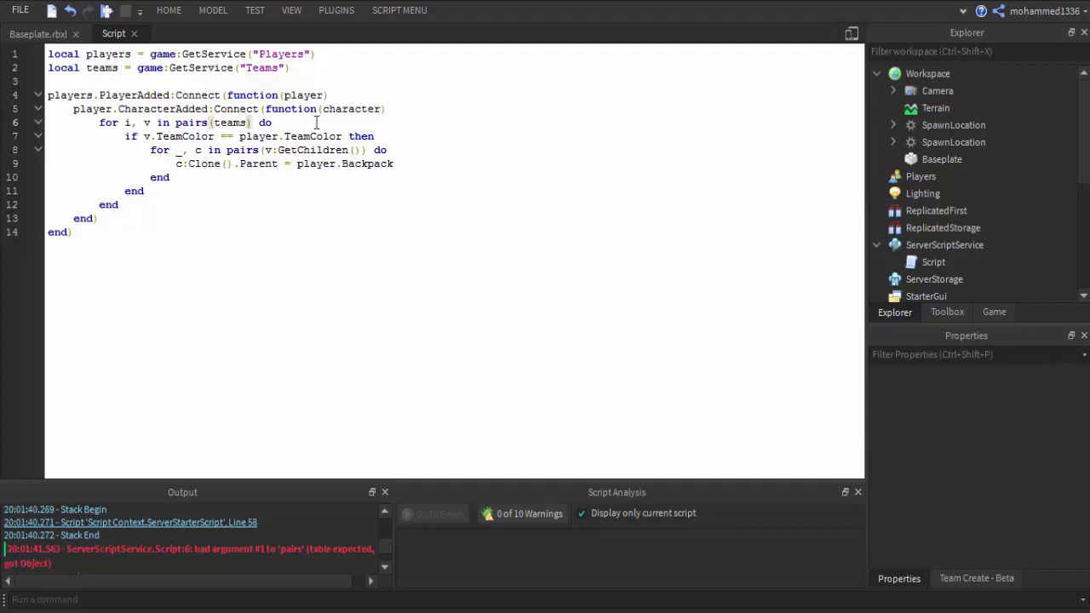
text(:Get)
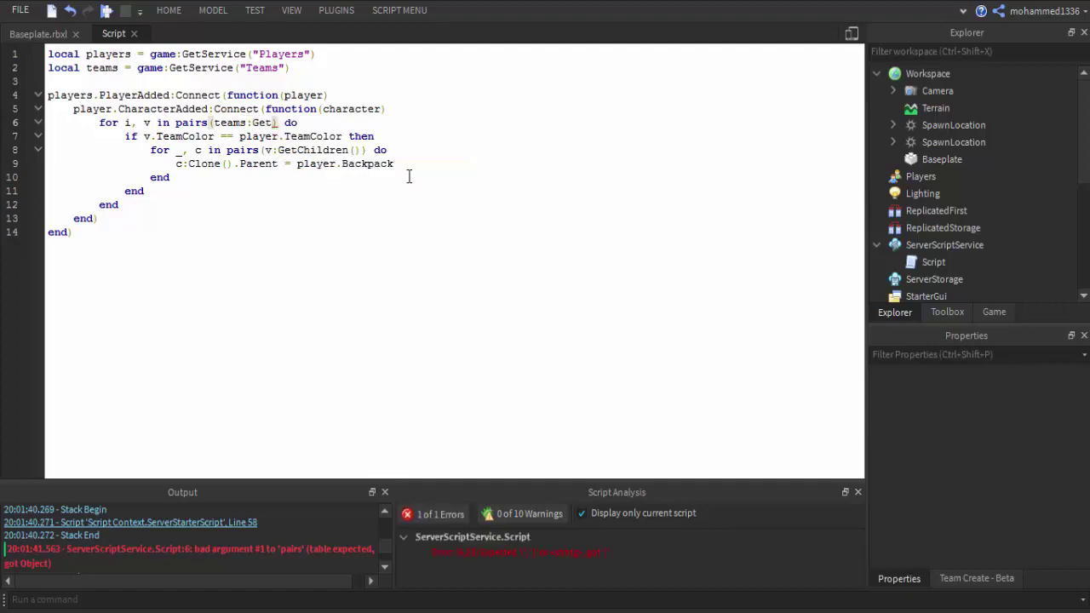
text())
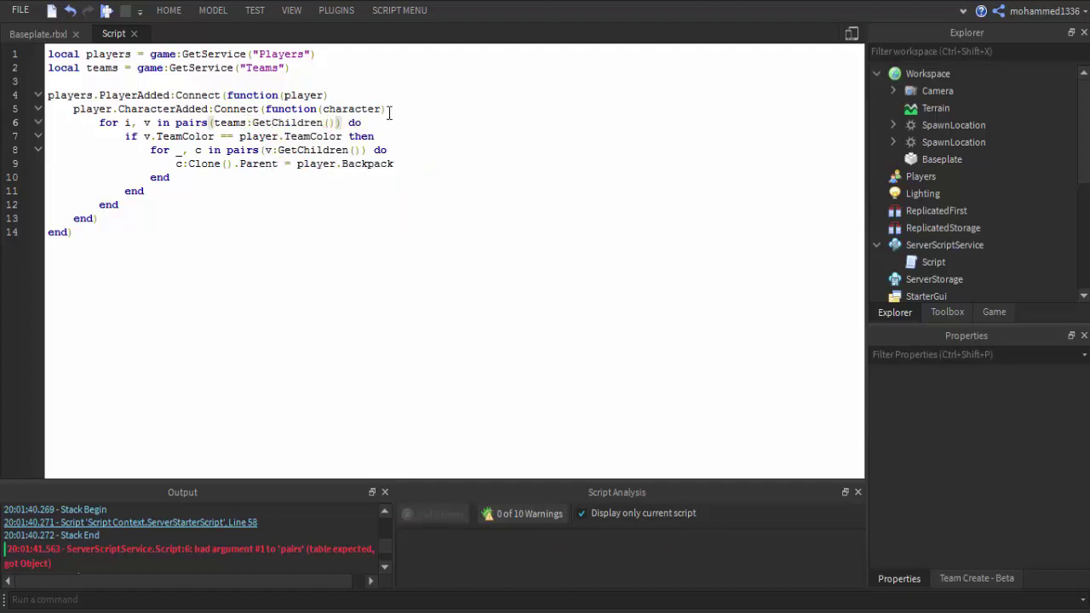
click(106, 10)
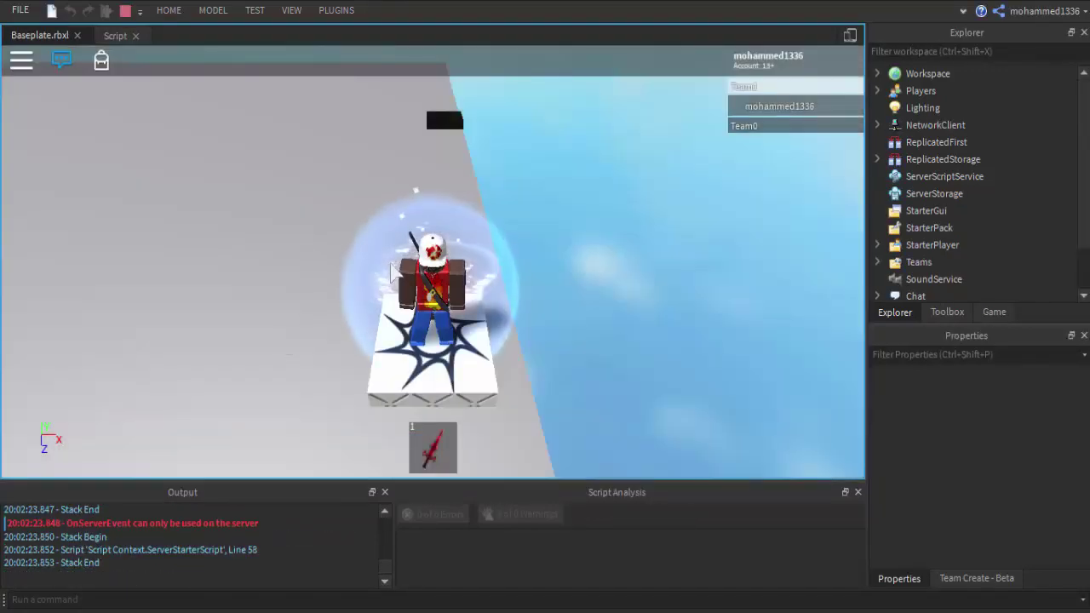
- In the playtest, walk off the spawn and equip the red sword with 1, then holster it
mouse_move(104, 411)
right_down()
mouse_move(472, 236)
mouse_move(527, 242)
right_up()
key(w)
key(1)
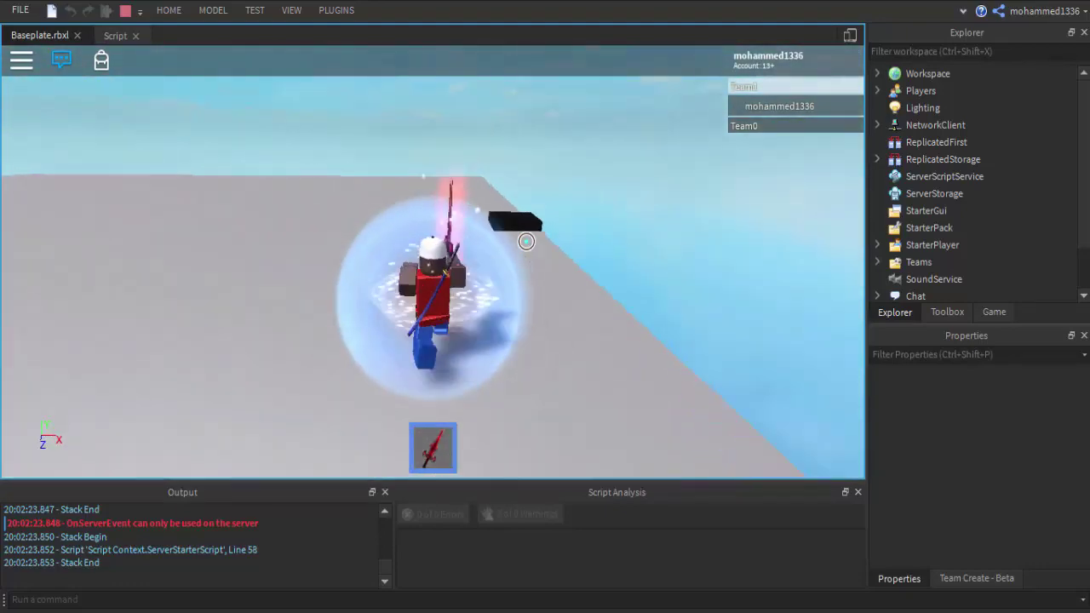
key(1)
key(w)
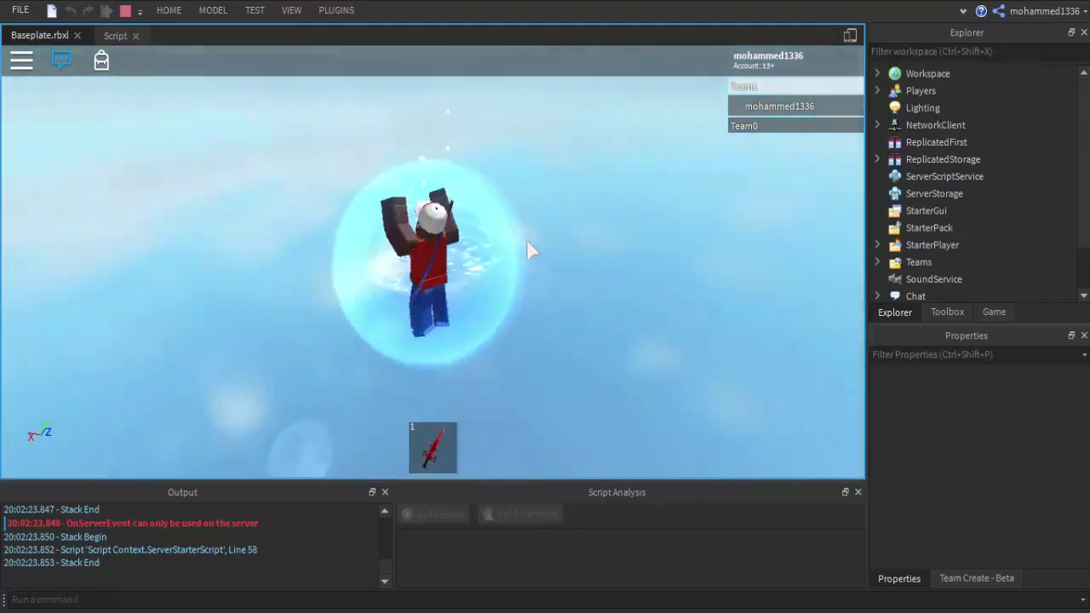
right_drag(526, 249, 545, 247)
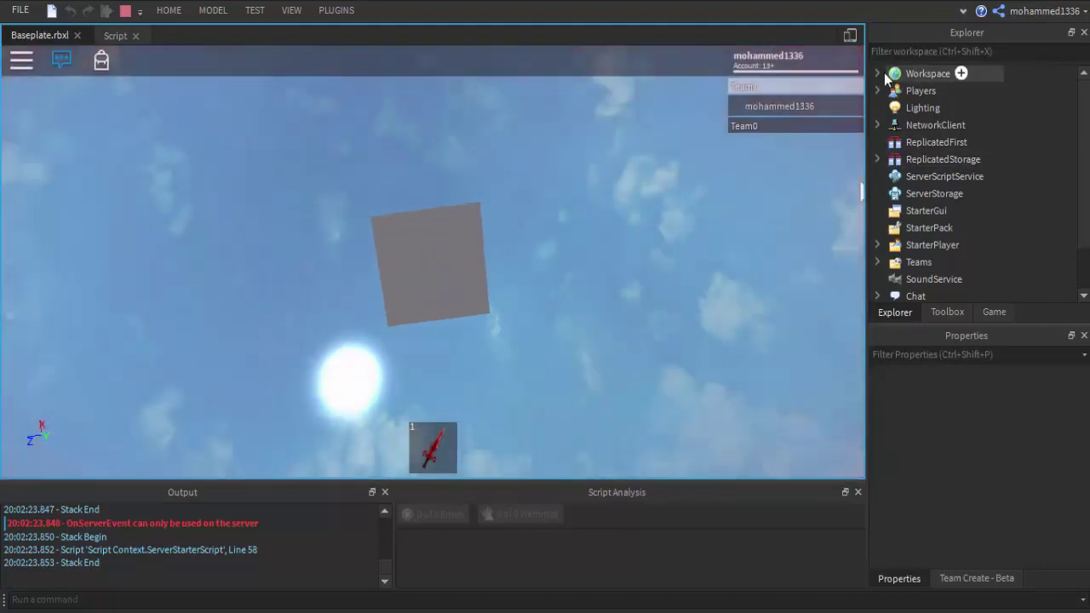
- Expand Workspace, select the second SpawnLocation and scroll its Properties to the Teams section
click(878, 73)
click(954, 143)
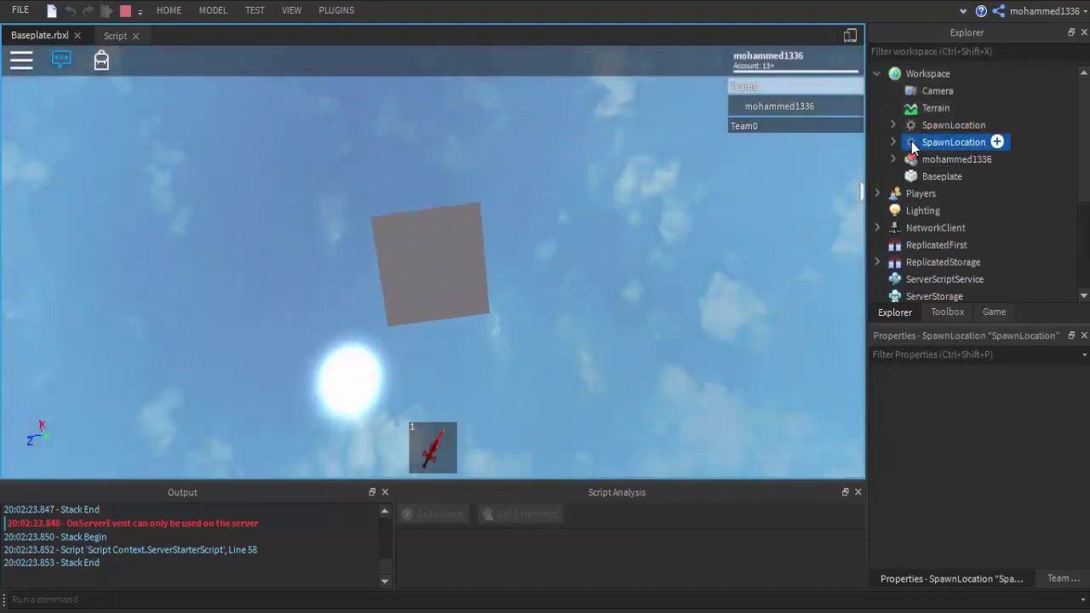
scroll(981, 434, down, 3)
scroll(981, 432, down, 3)
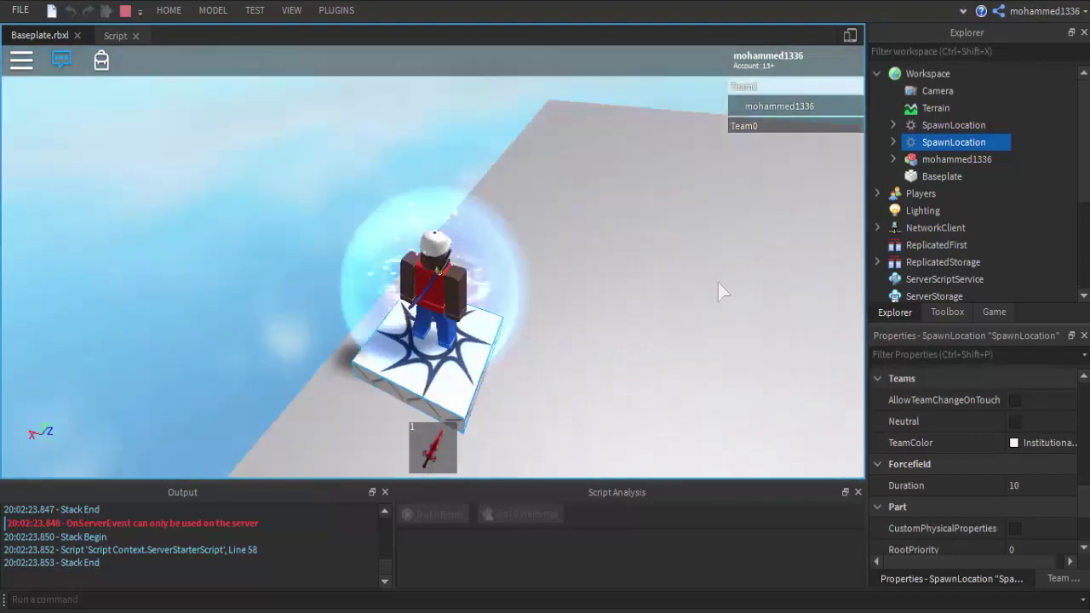
- Stop the playtest and tick AllowTeamChangeOnTouch on both SpawnLocations, then deselect them
key(w)
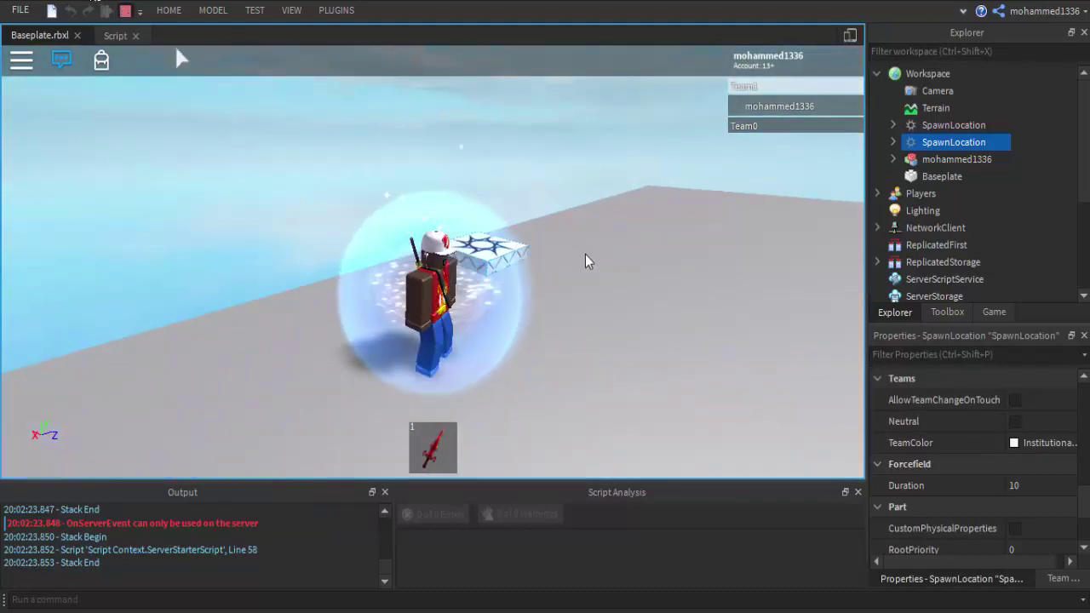
key(shift+F5)
drag(852, 263, 114, 463)
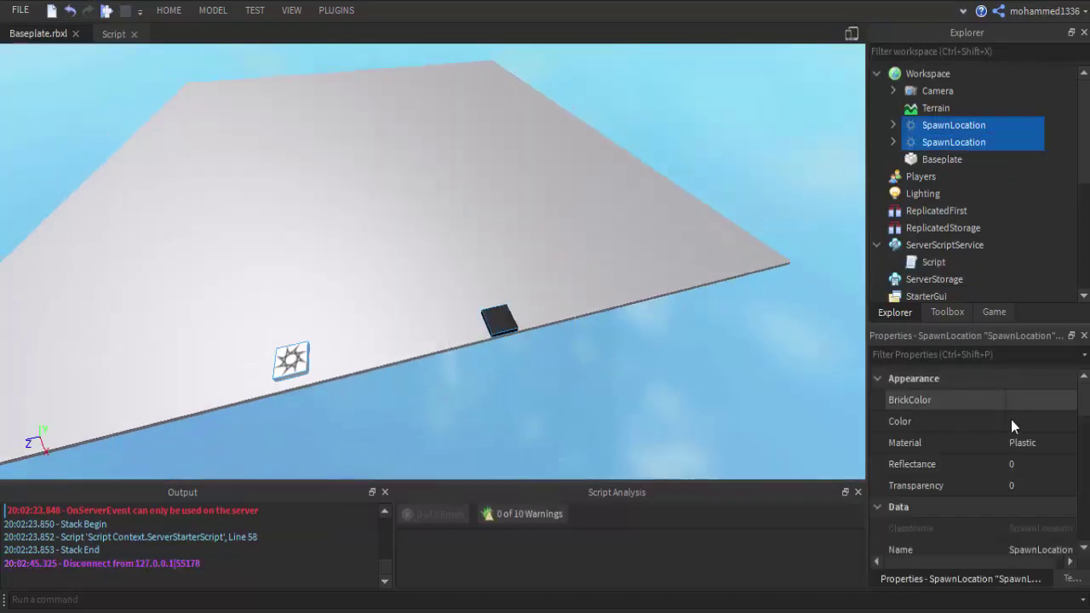
scroll(1012, 426, down, 5)
scroll(1015, 451, down, 5)
scroll(1019, 462, down, 5)
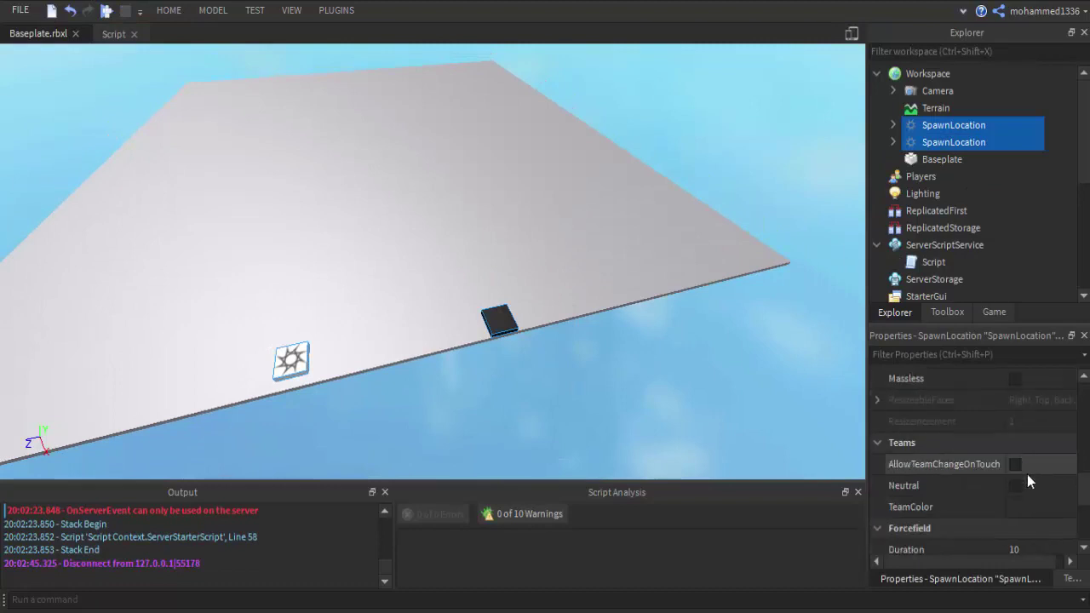
click(1035, 462)
click(738, 384)
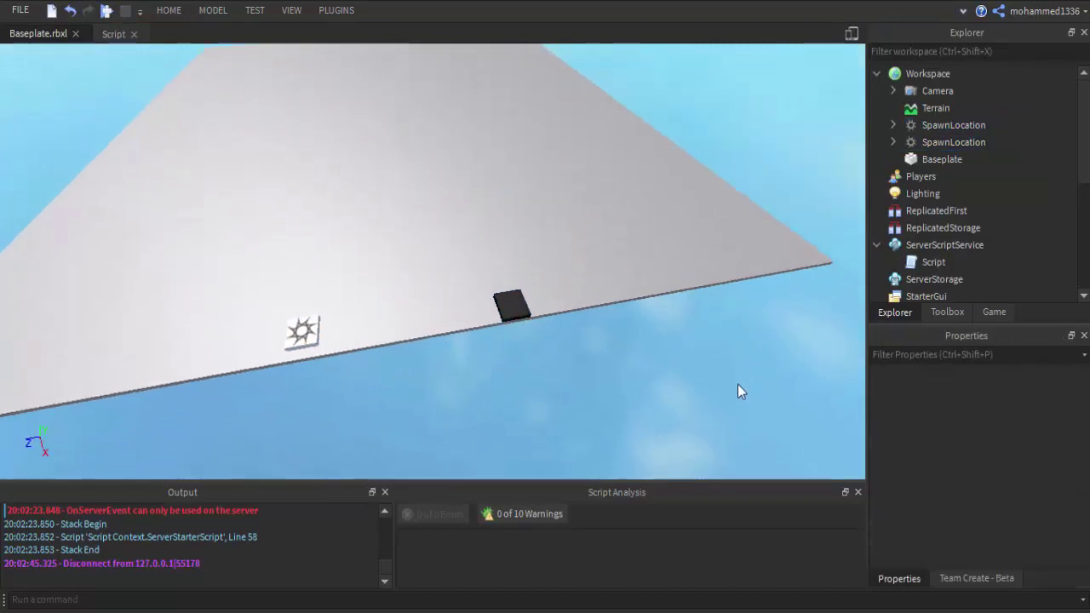
right_drag(738, 384, 400, 191)
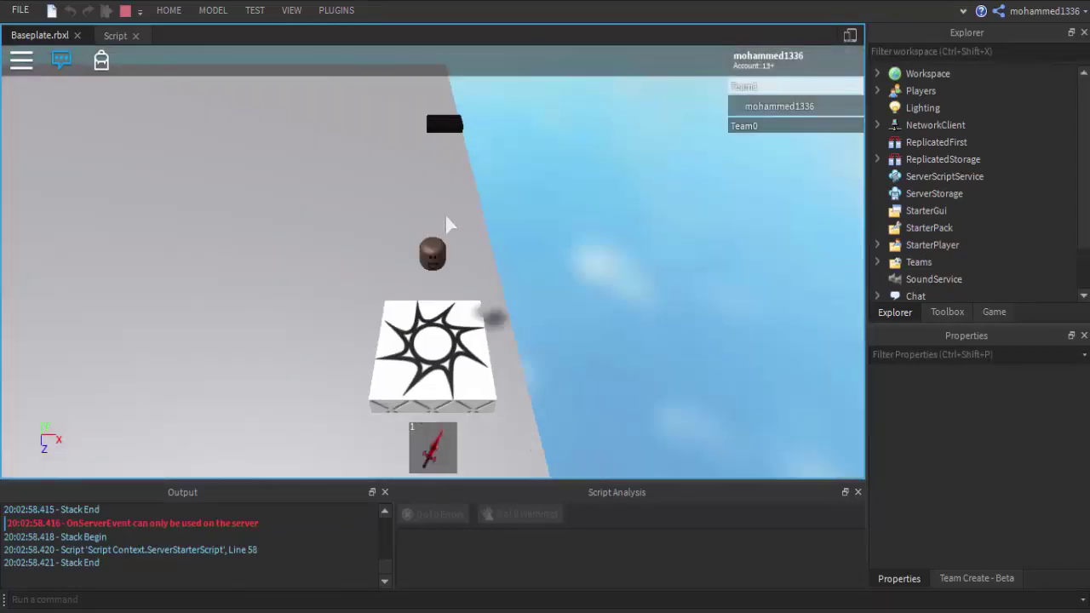
- Walk the character onto the black SpawnLocation to join Team0, holstering the sword
key(w)
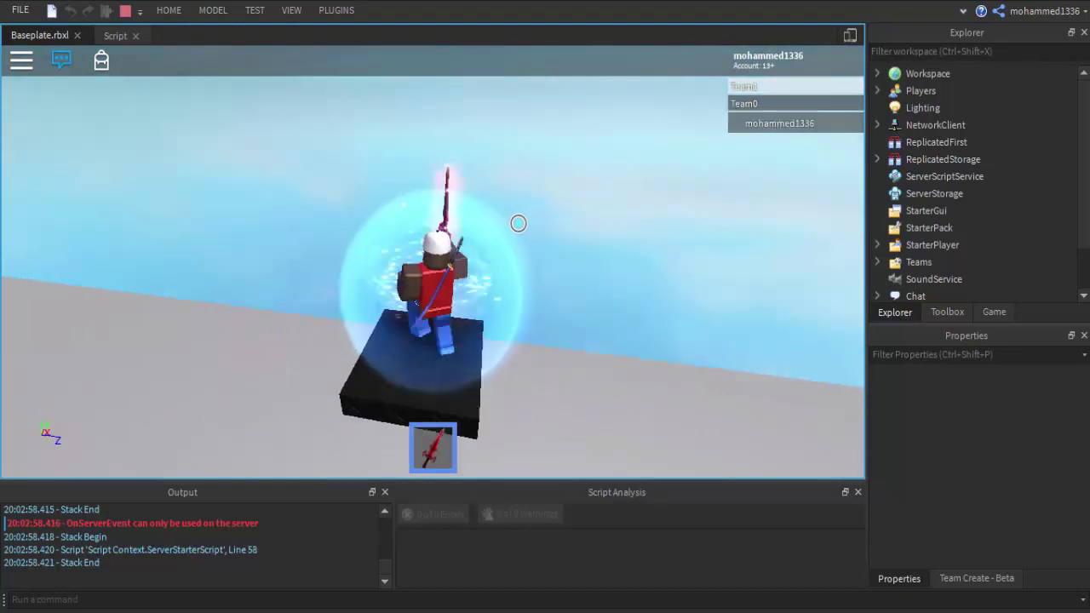
key(1)
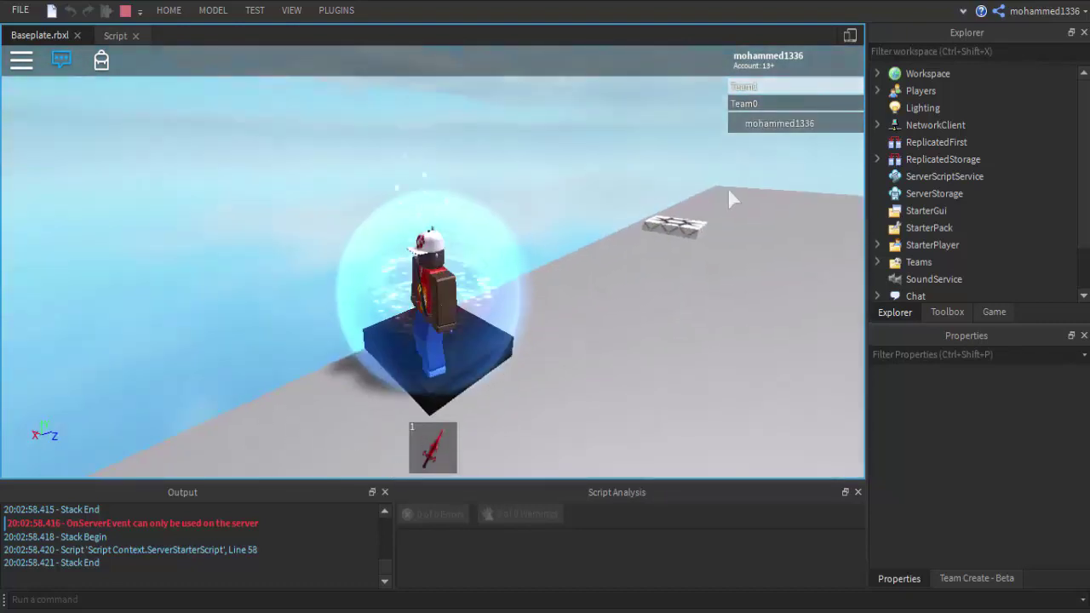
right_drag(501, 372, 517, 394)
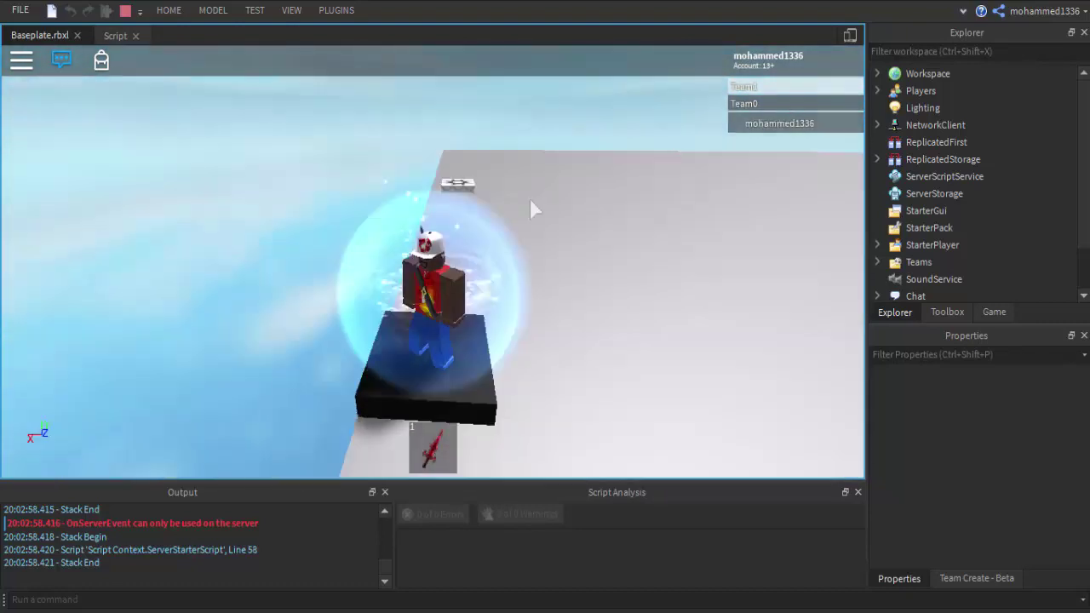
right_drag(528, 198, 529, 196)
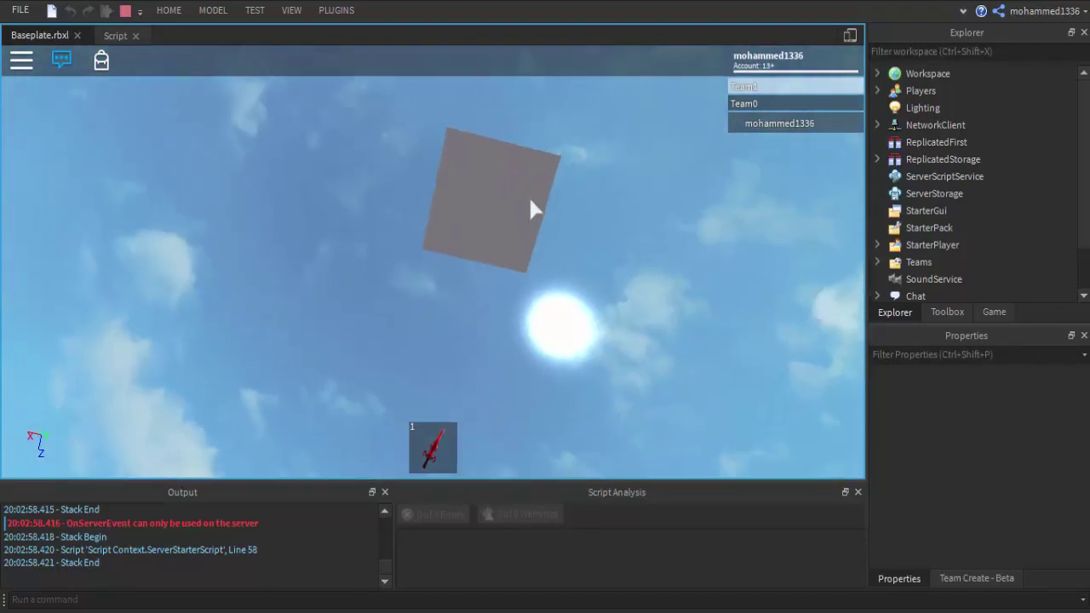
- Equip the Team0 weapon with 1 and fire it forward
key(1)
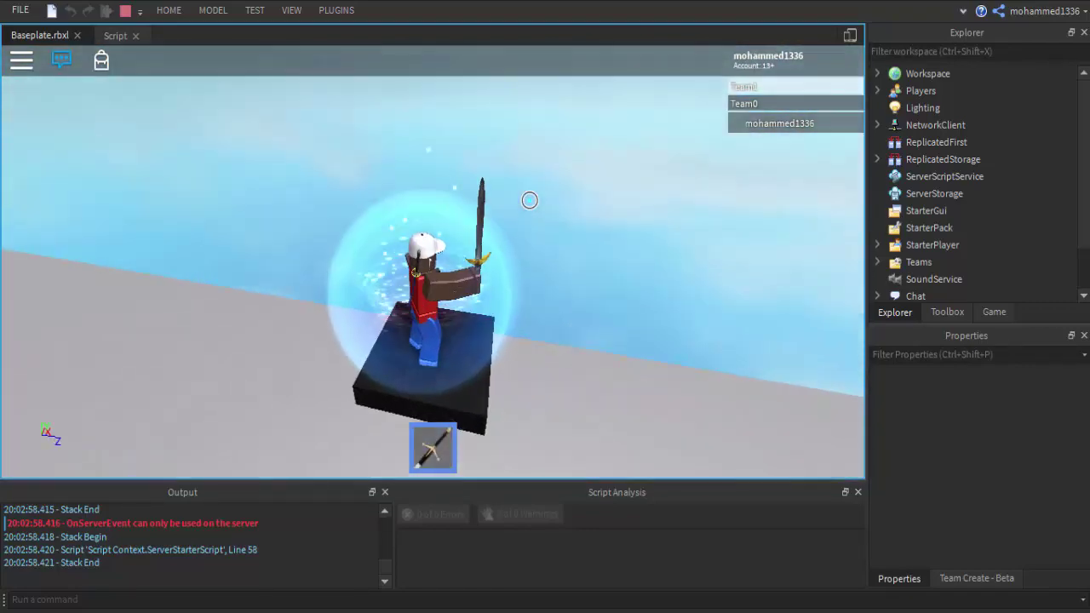
click(528, 198)
right_drag(527, 198, 527, 197)
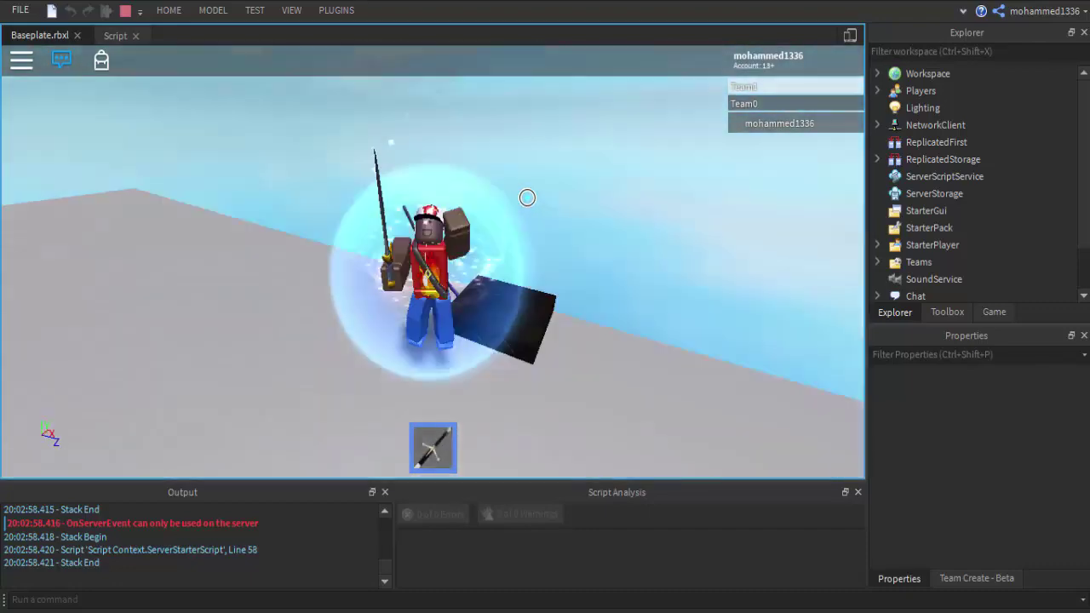
right_drag(527, 198, 383, 200)
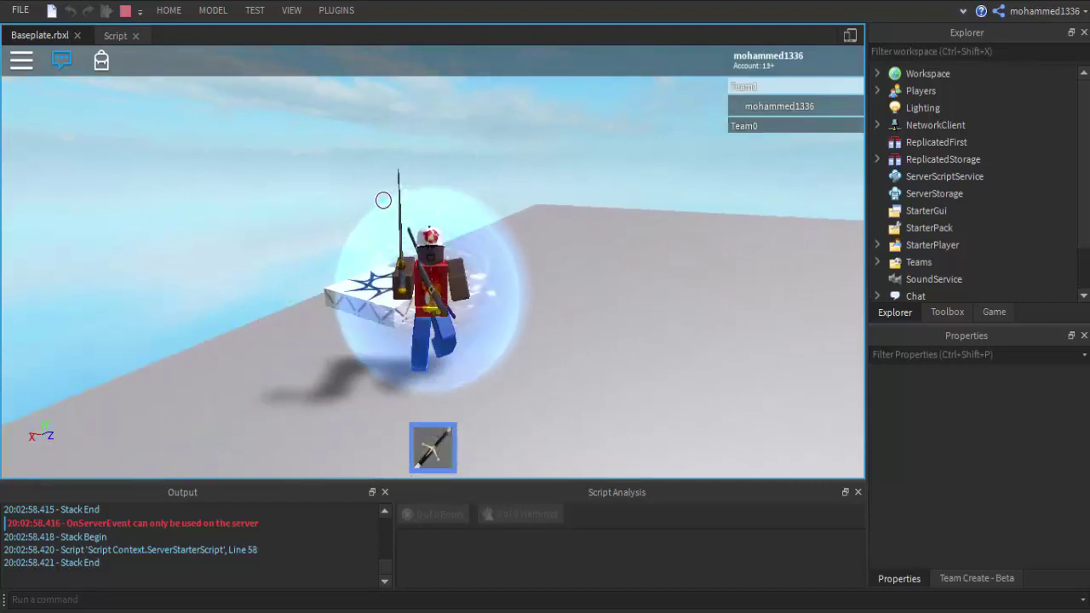
- Walk the character toward the white SpawnLocation to switch back to Team1
key(a)
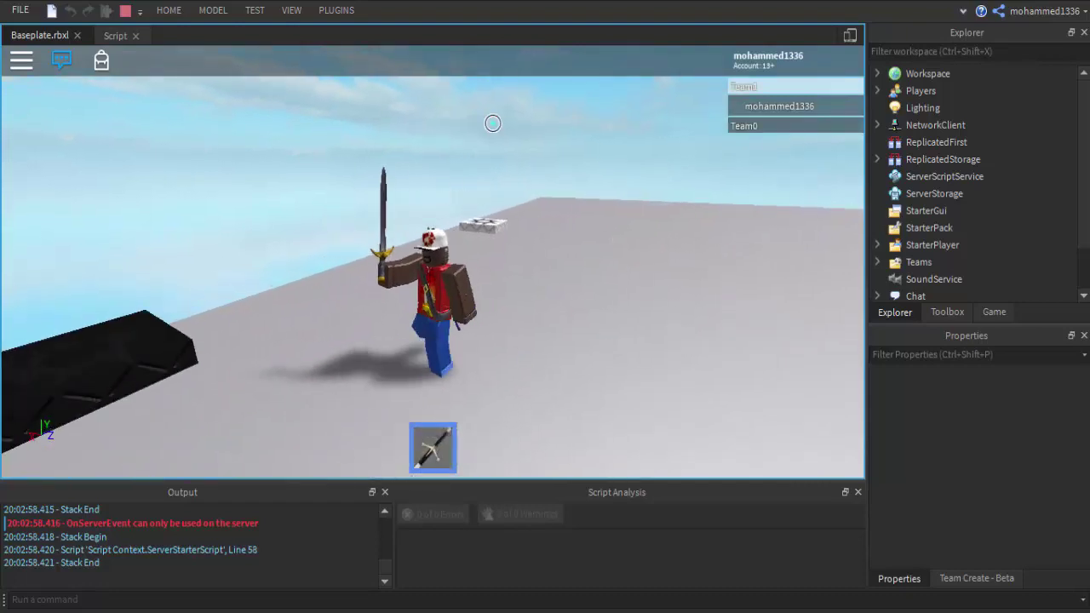
key(w)
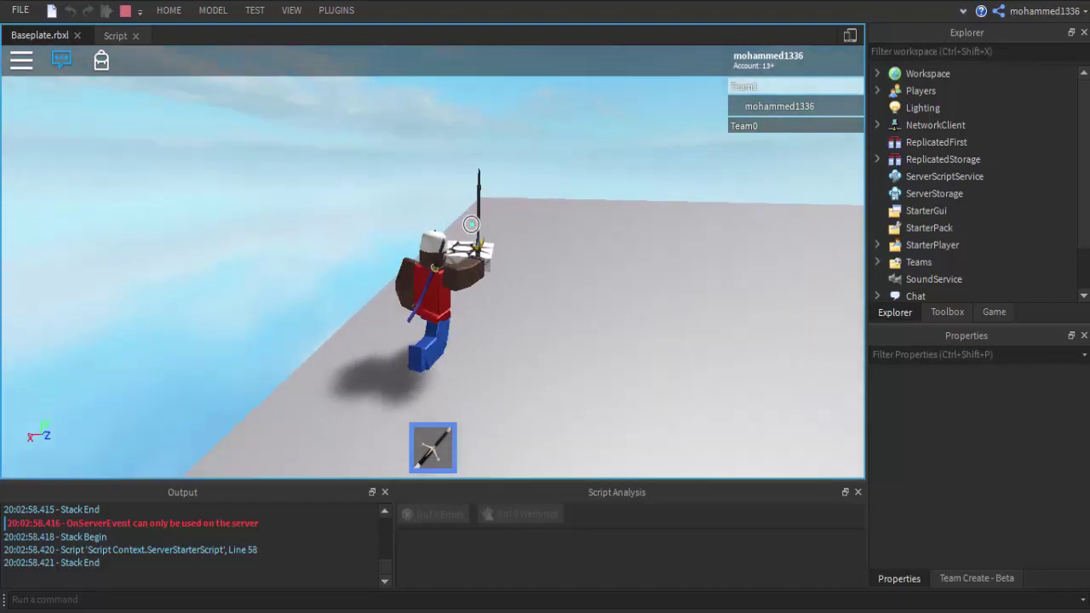
key(s)
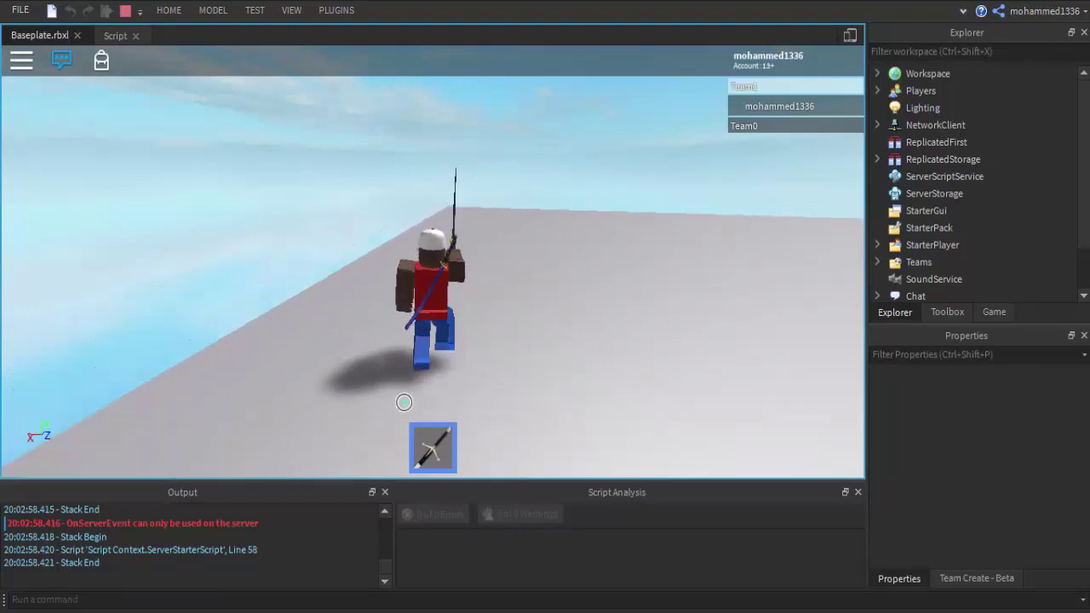
key(s)
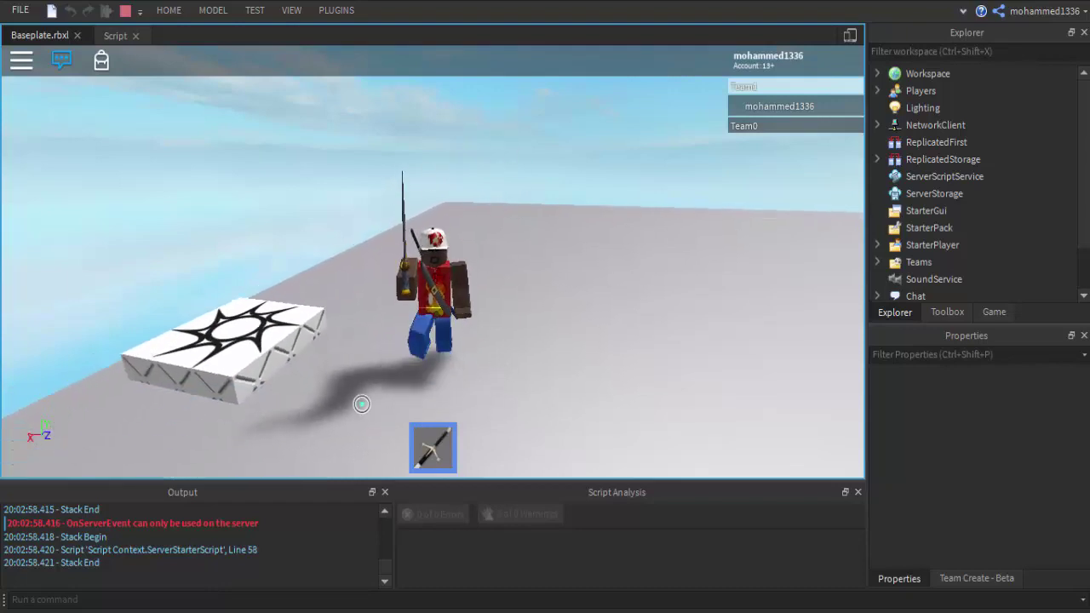
scroll(533, 361, up, 5)
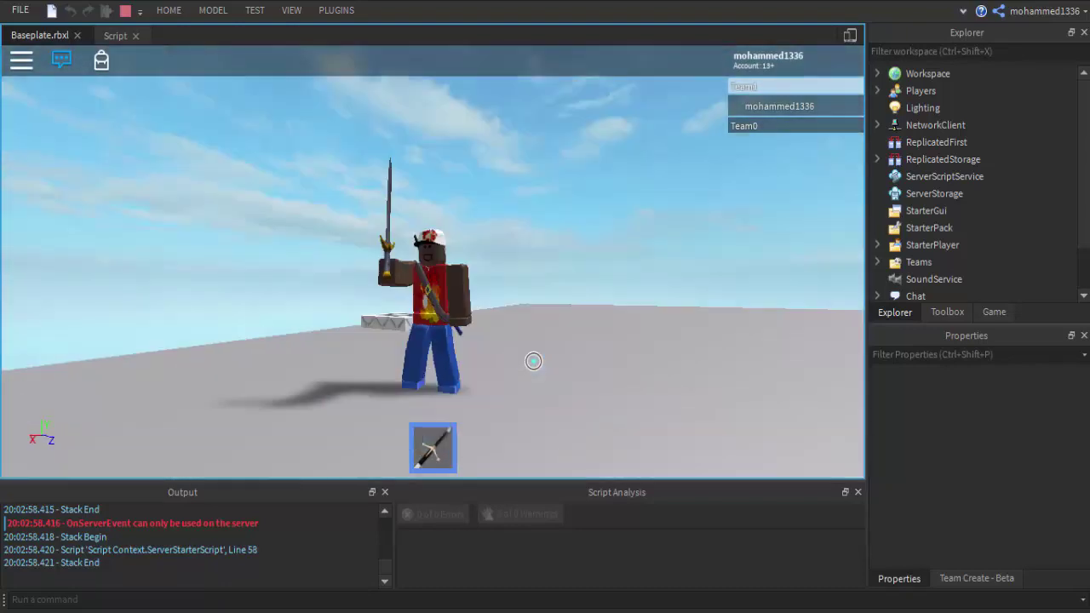
scroll(533, 361, up, 2)
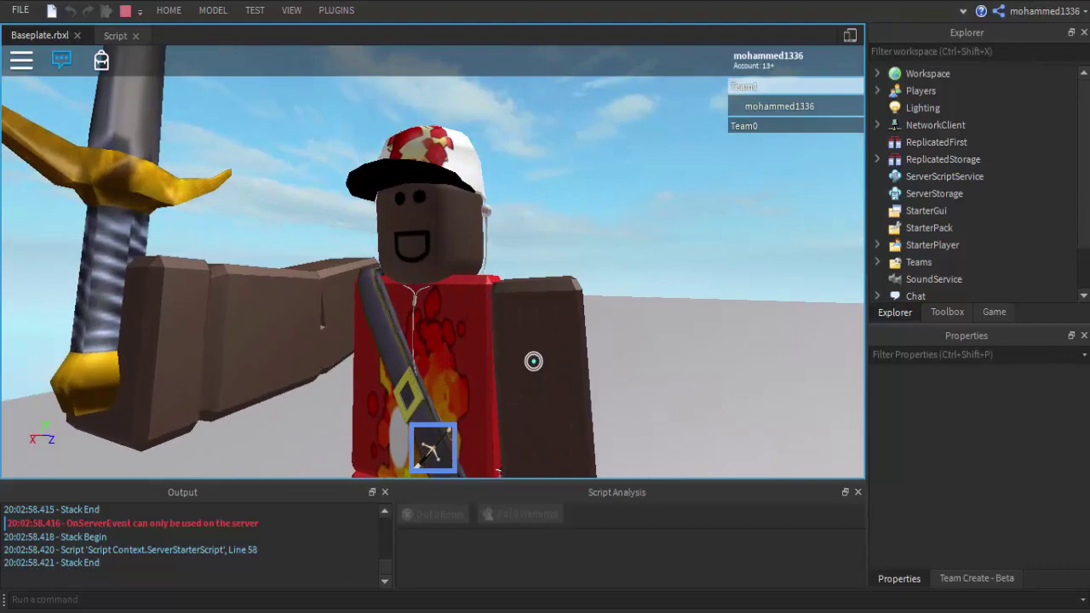